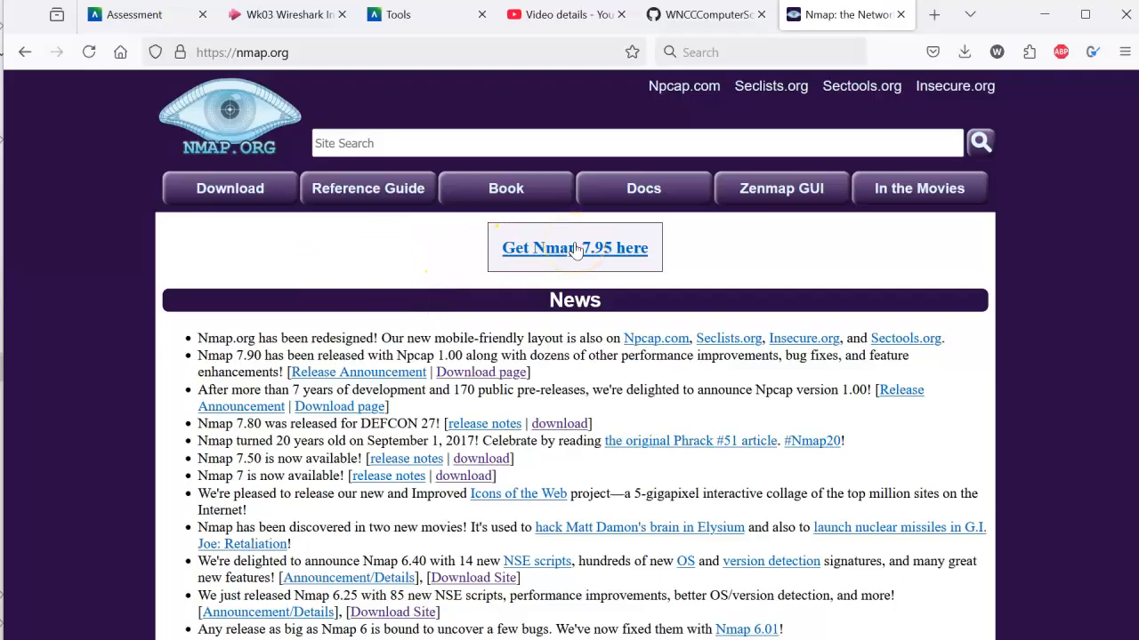
Download the latest stable Windows installer, nmap-7.95-setup.exe, from nmap.org and save it in the Downloads folder.
{"action": "left_click", "coordinate": [533, 313]}
{"action": "left_click", "coordinate": [539, 314]}
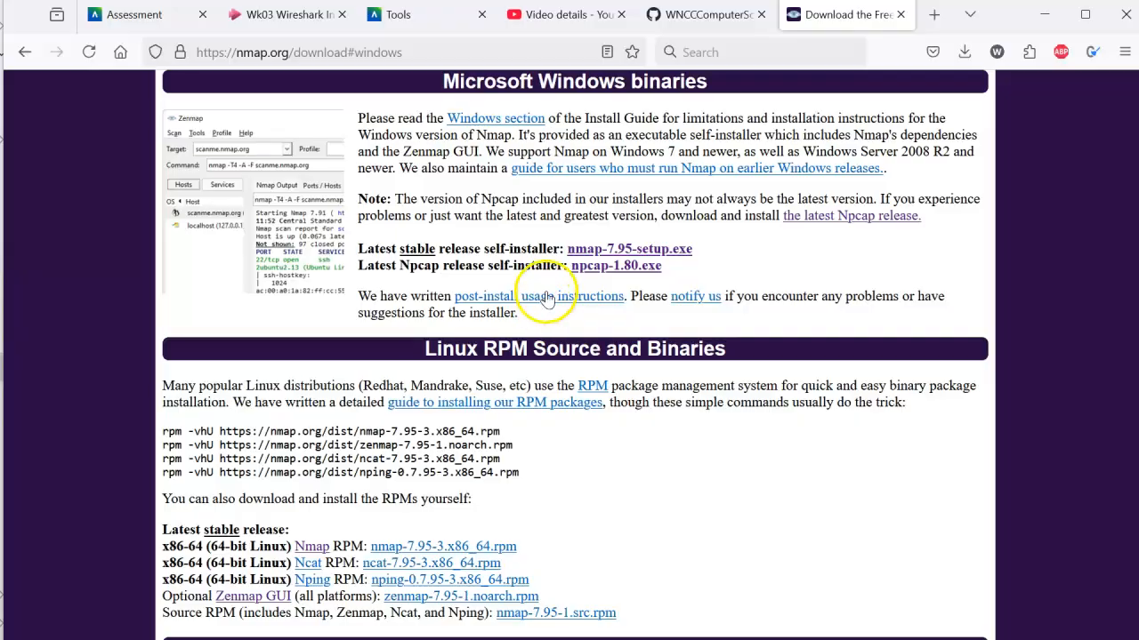
{"action": "left_click", "coordinate": [612, 251]}
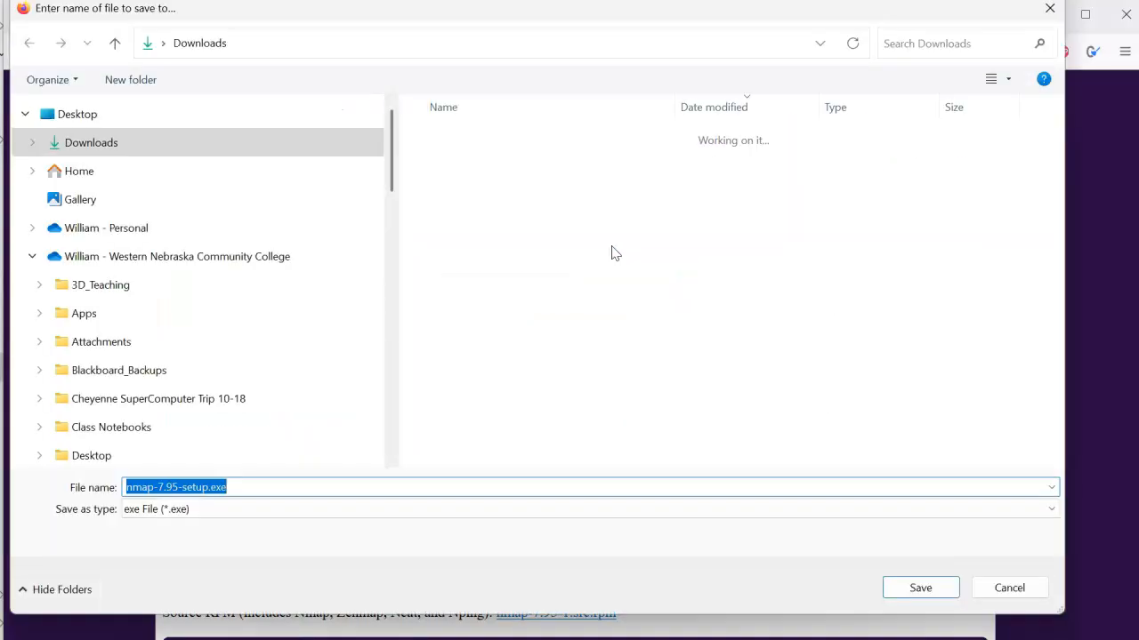
{"action": "left_click", "coordinate": [917, 589]}
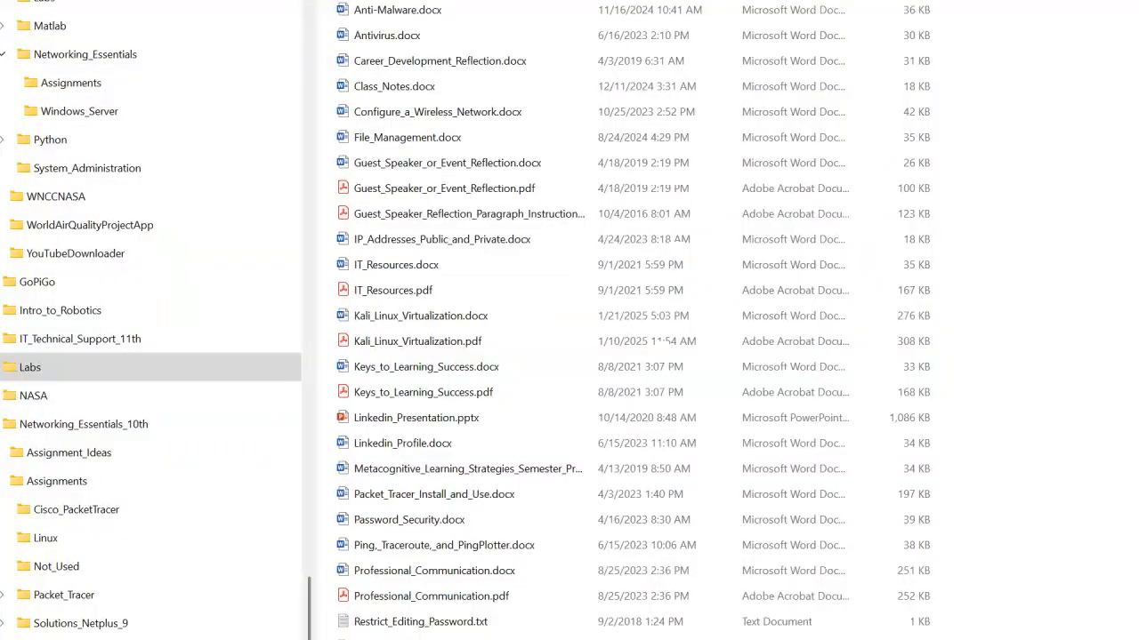
Switch to File Explorer, open the Downloads folder and run nmap-7.95-setup.exe.
{"action": "scroll", "coordinate": [214, 236], "scroll_direction": "up", "scroll_amount": 10}
{"action": "scroll", "coordinate": [210, 236], "scroll_direction": "up", "scroll_amount": 5}
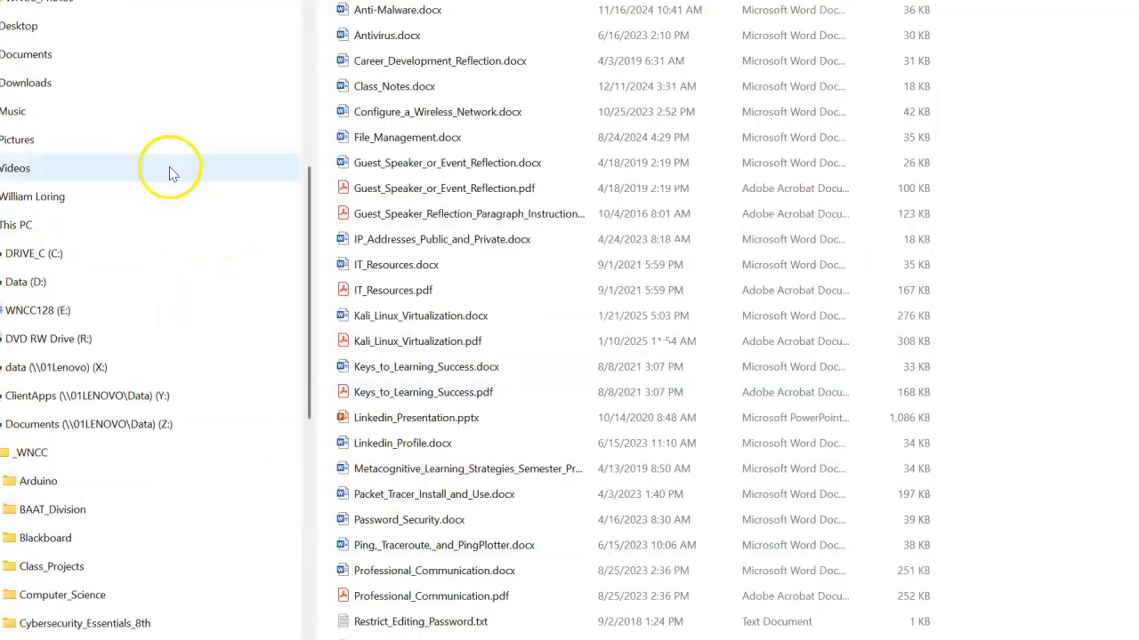
{"action": "left_click", "coordinate": [51, 83]}
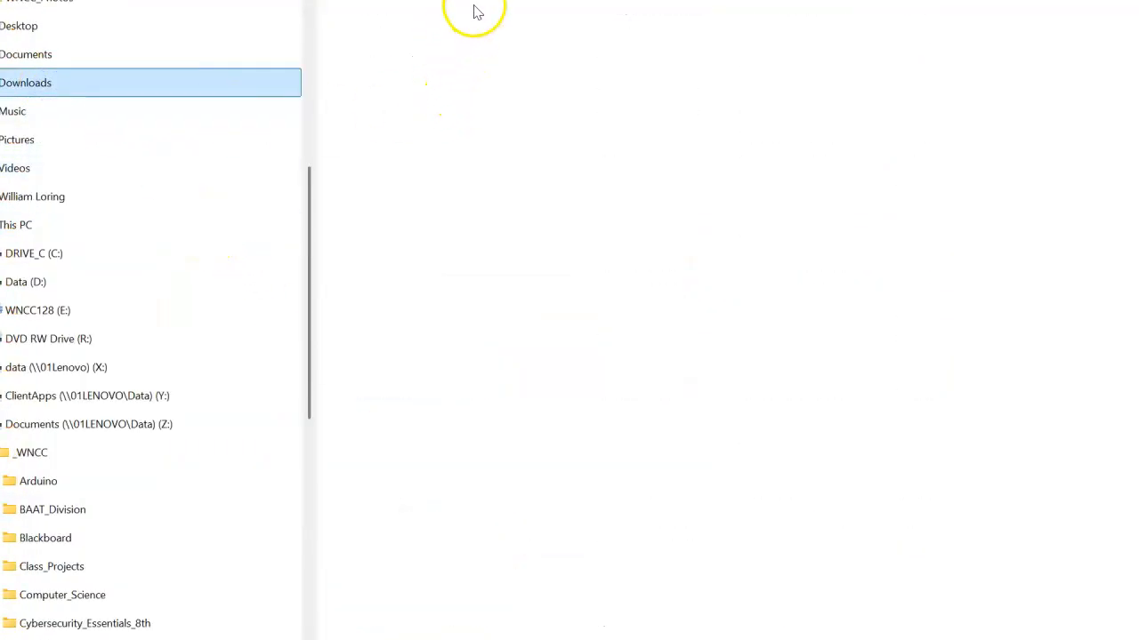
{"action": "double_click", "coordinate": [437, 20]}
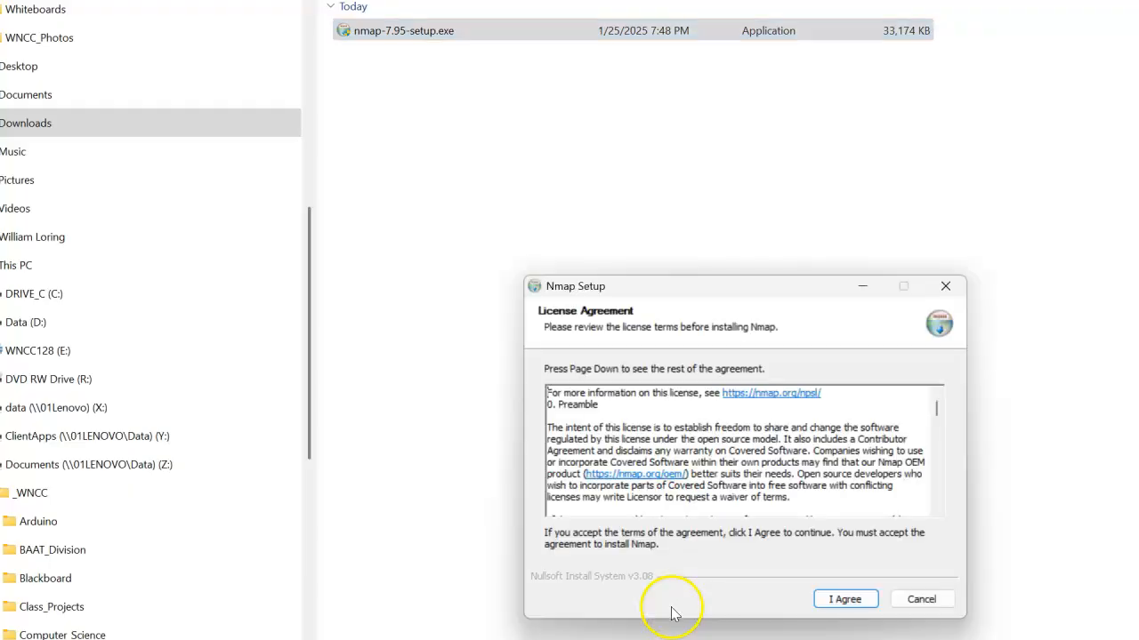
Accept the Nmap license agreement and start the installation with the preselected components, leaving Npcap 1.79 unselected.
{"action": "left_click_drag", "start_coordinate": [729, 292], "coordinate": [606, 145]}
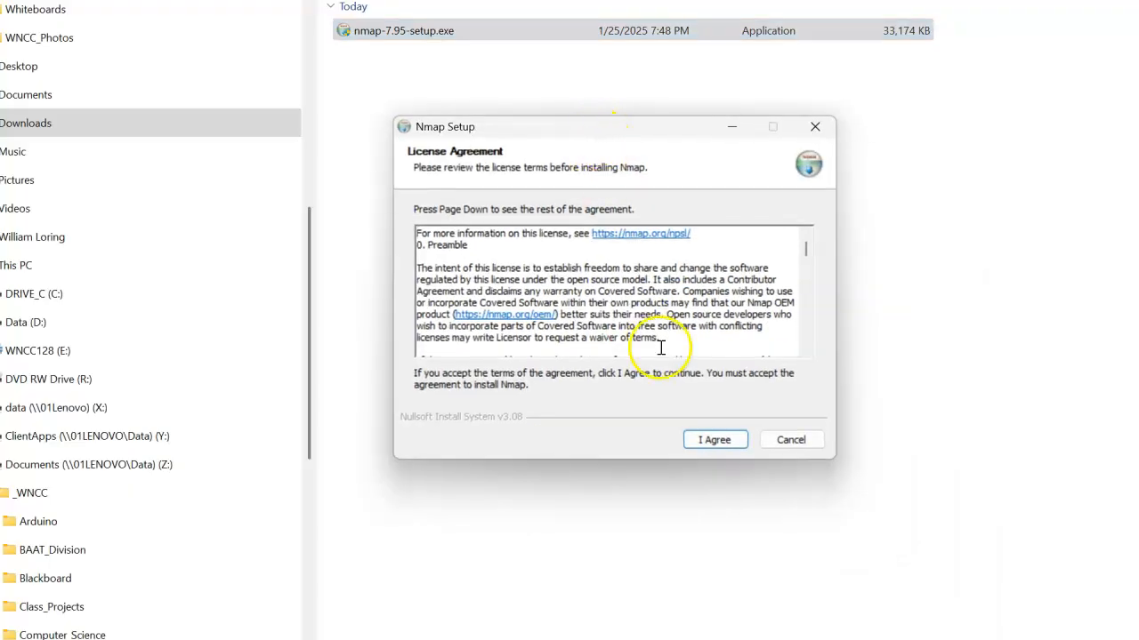
{"action": "left_click", "coordinate": [712, 439]}
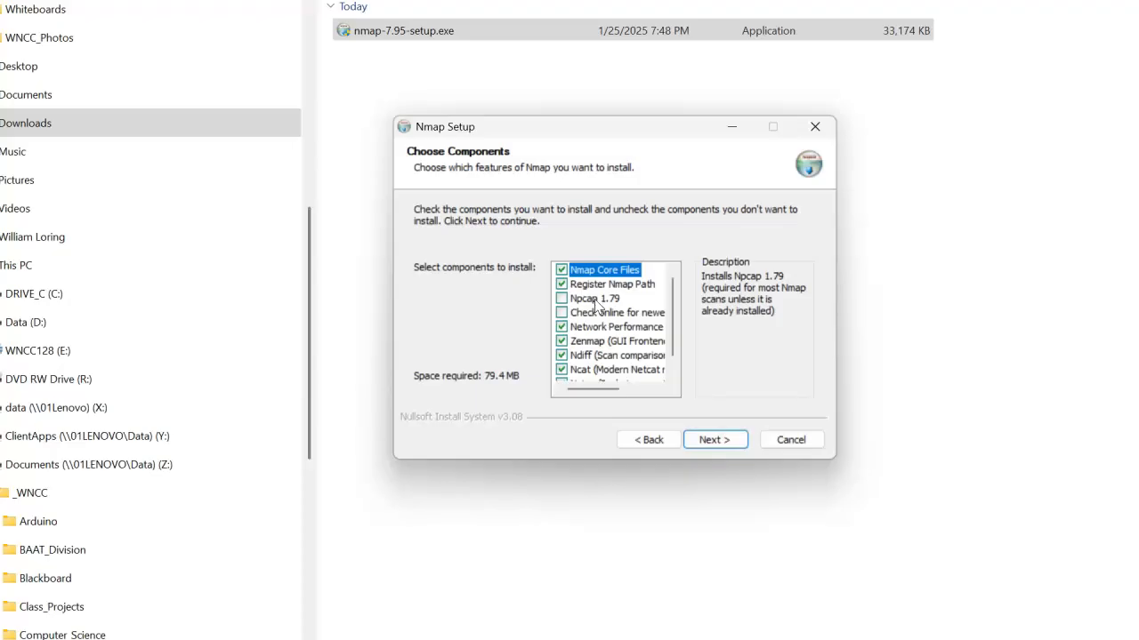
{"action": "scroll", "coordinate": [596, 306], "scroll_direction": "down", "scroll_amount": 1}
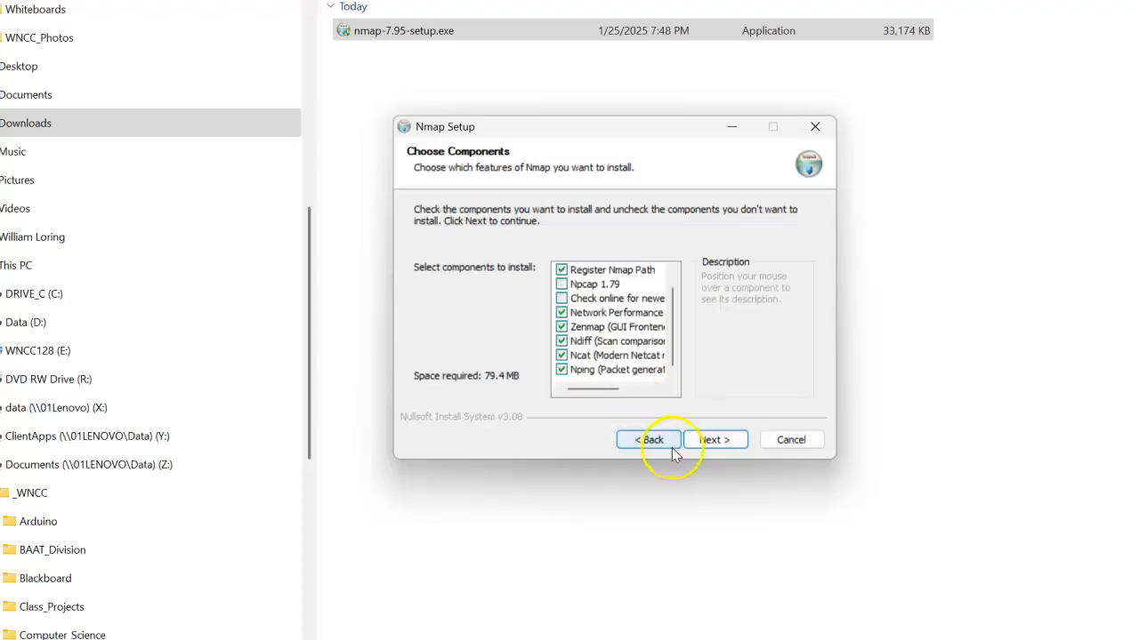
{"action": "left_click", "coordinate": [713, 439]}
{"action": "left_click", "coordinate": [711, 440]}
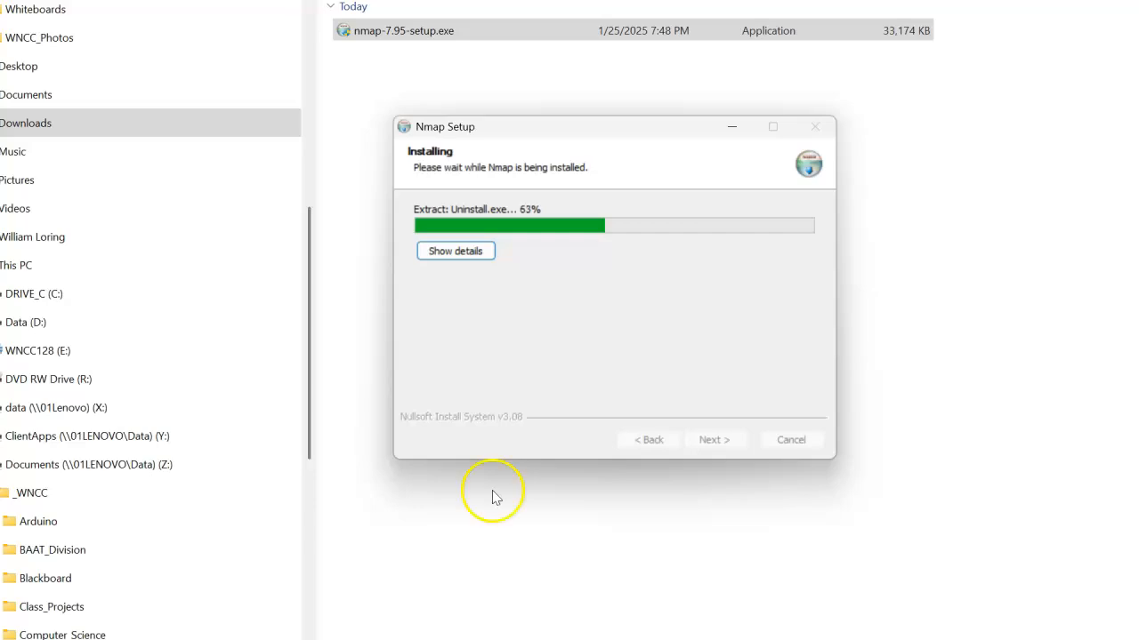
Turn off the desktop icon shortcut, keep the Start Menu folder, and finish the Nmap setup wizard.
{"action": "left_click", "coordinate": [716, 441]}
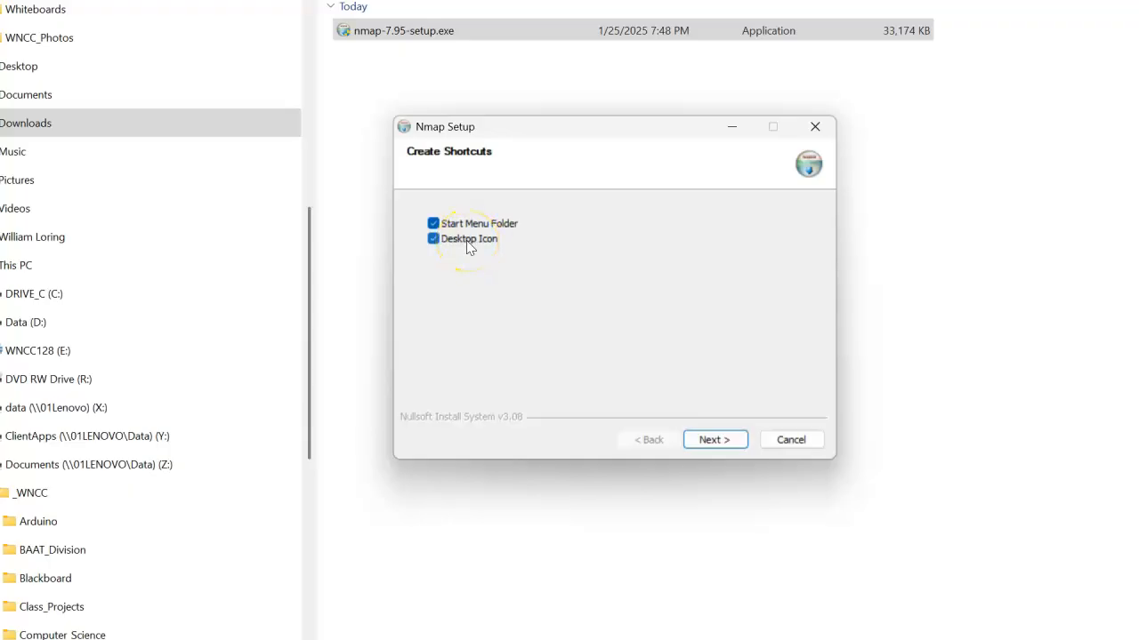
{"action": "left_click", "coordinate": [467, 246]}
{"action": "left_click", "coordinate": [714, 439]}
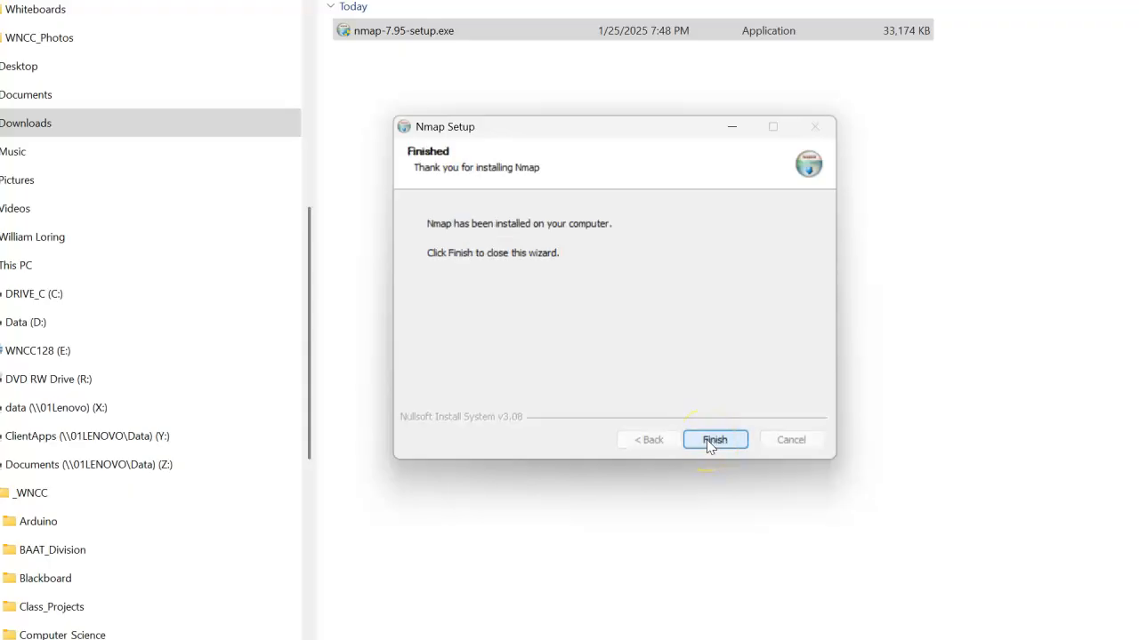
{"action": "left_click", "coordinate": [709, 442]}
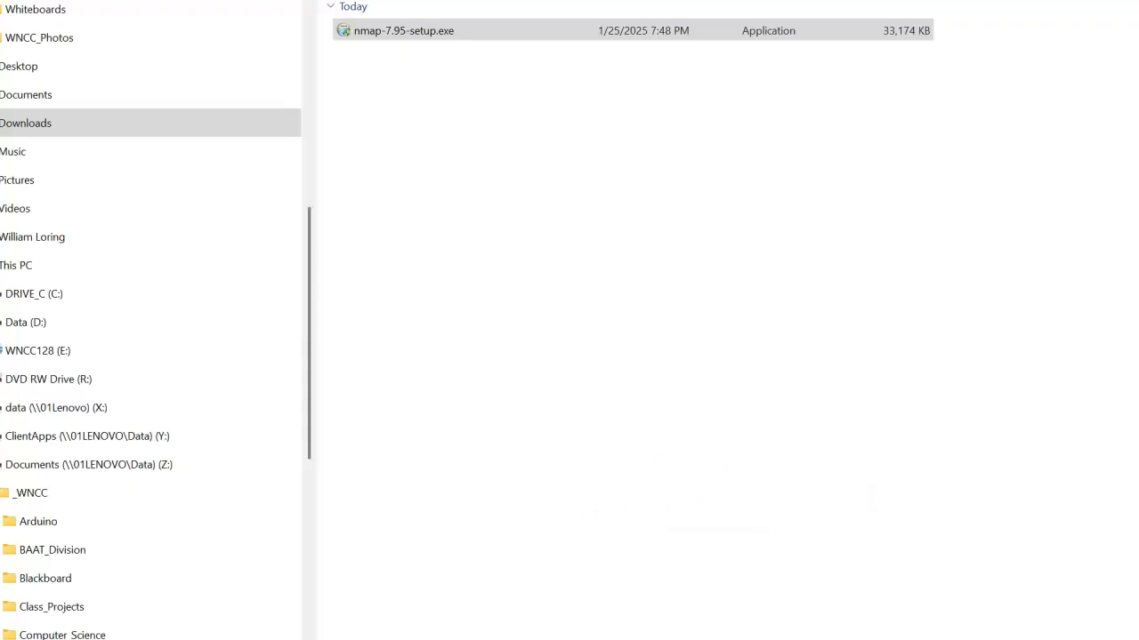
Find and launch Nmap - Zenmap GUI, and enlarge its window to fill most of the screen.
{"action": "key", "text": "super"}
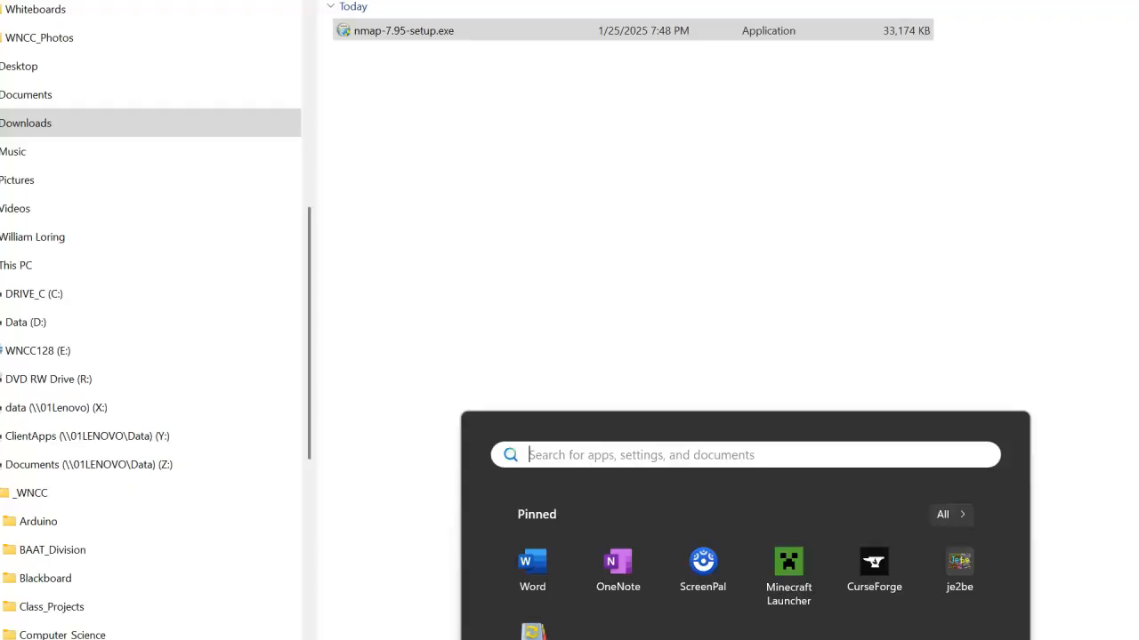
{"action": "type", "text": "nm"}
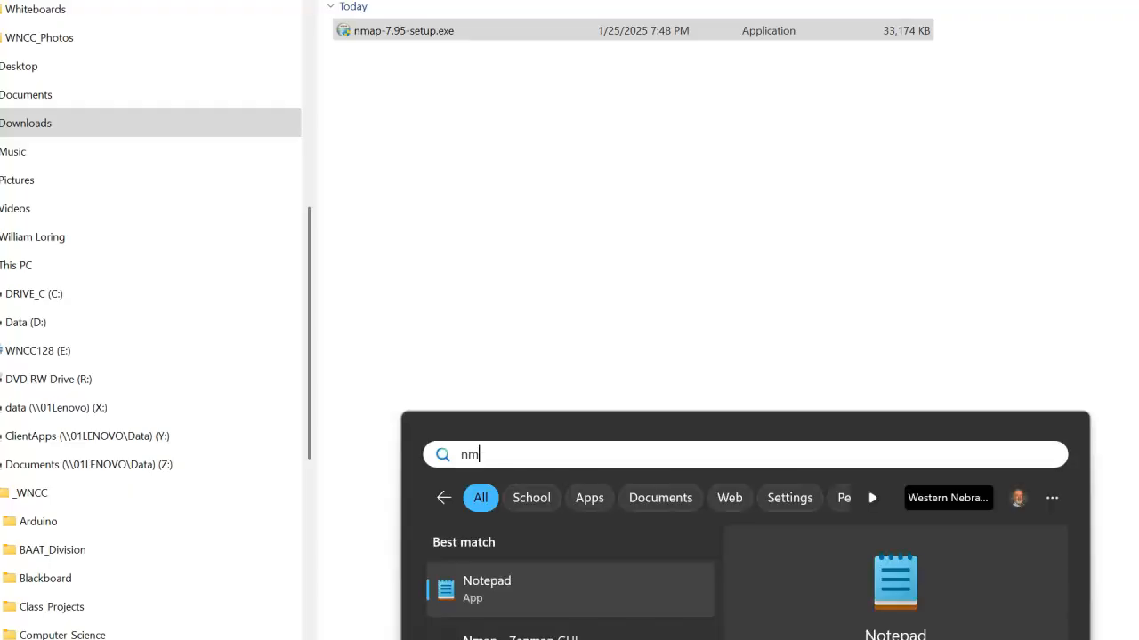
{"action": "key", "text": "Down"}
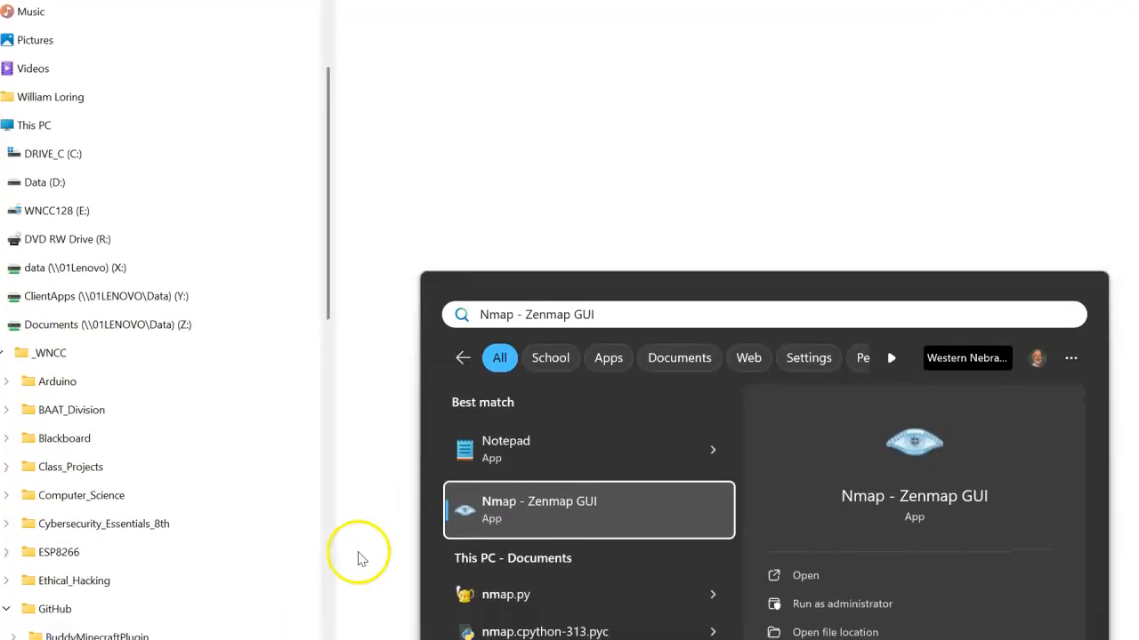
{"action": "left_click", "coordinate": [557, 507]}
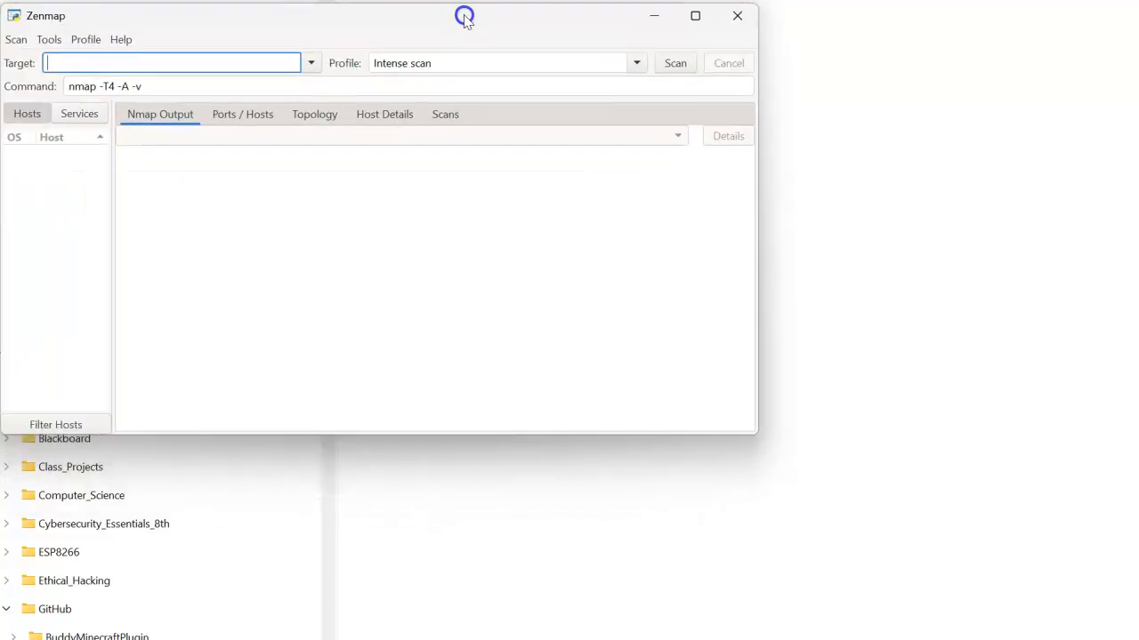
{"action": "left_click_drag", "start_coordinate": [756, 435], "coordinate": [1137, 629]}
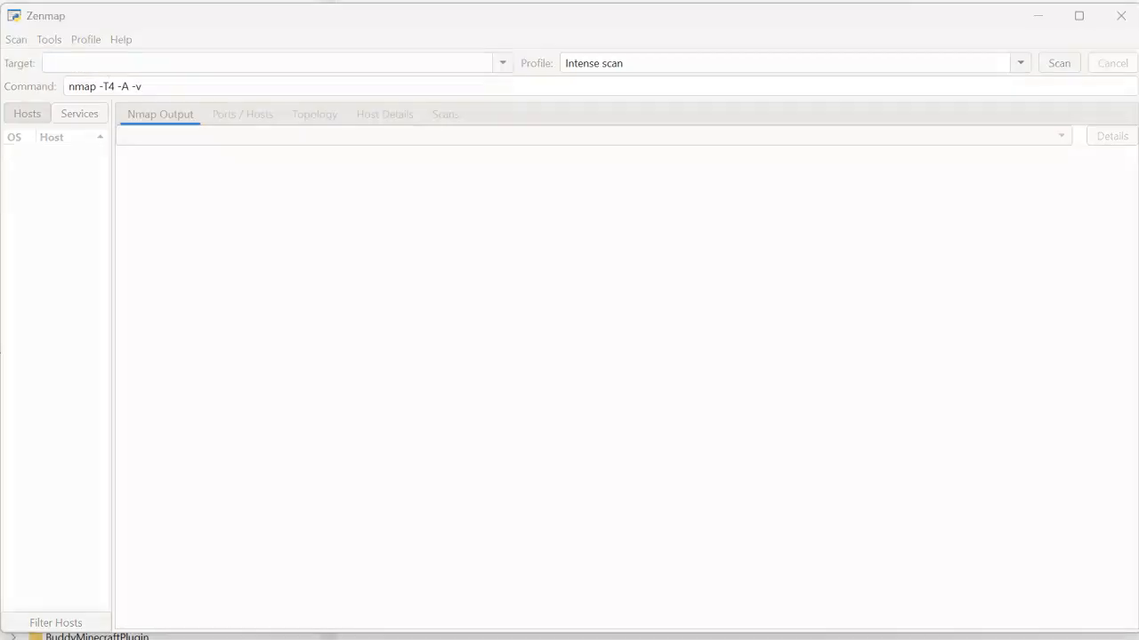
Run a Quick scan plus against the target localhost.
{"action": "left_click", "coordinate": [76, 65]}
{"action": "type", "text": "localhost"}
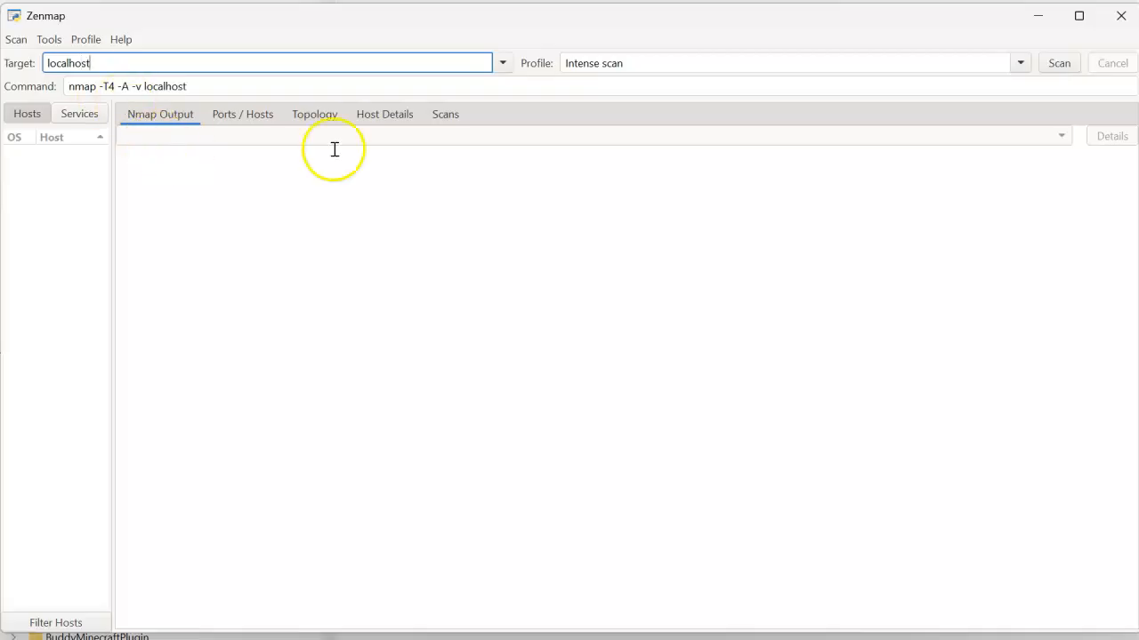
{"action": "left_click", "coordinate": [1021, 64]}
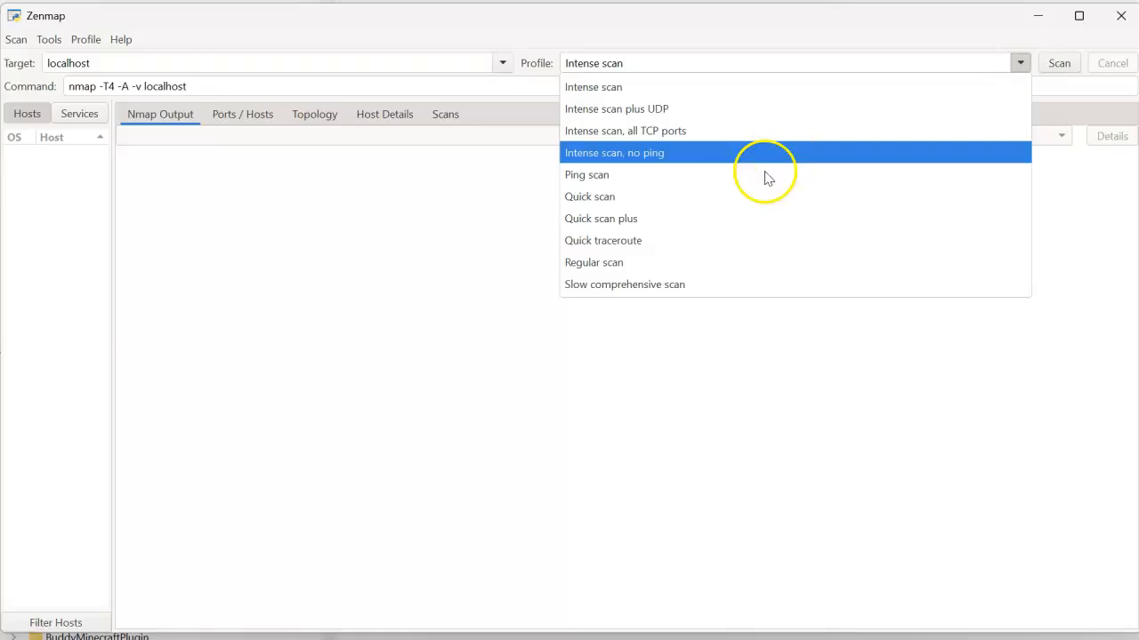
{"action": "left_click", "coordinate": [694, 223]}
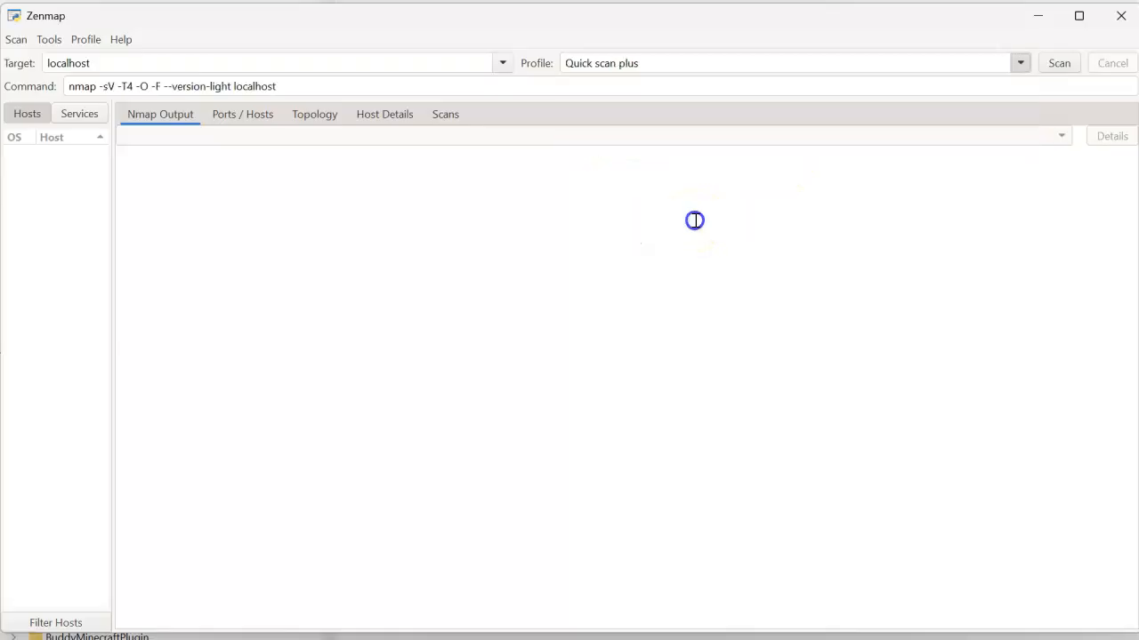
{"action": "left_click", "coordinate": [1057, 62]}
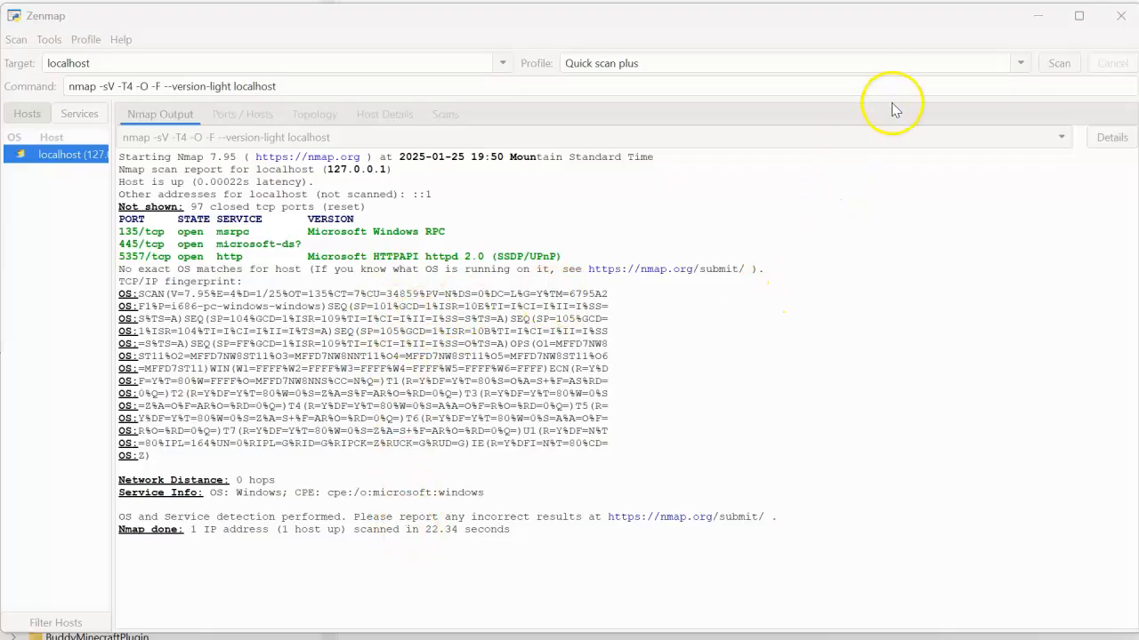
{"action": "left_click", "coordinate": [1022, 63]}
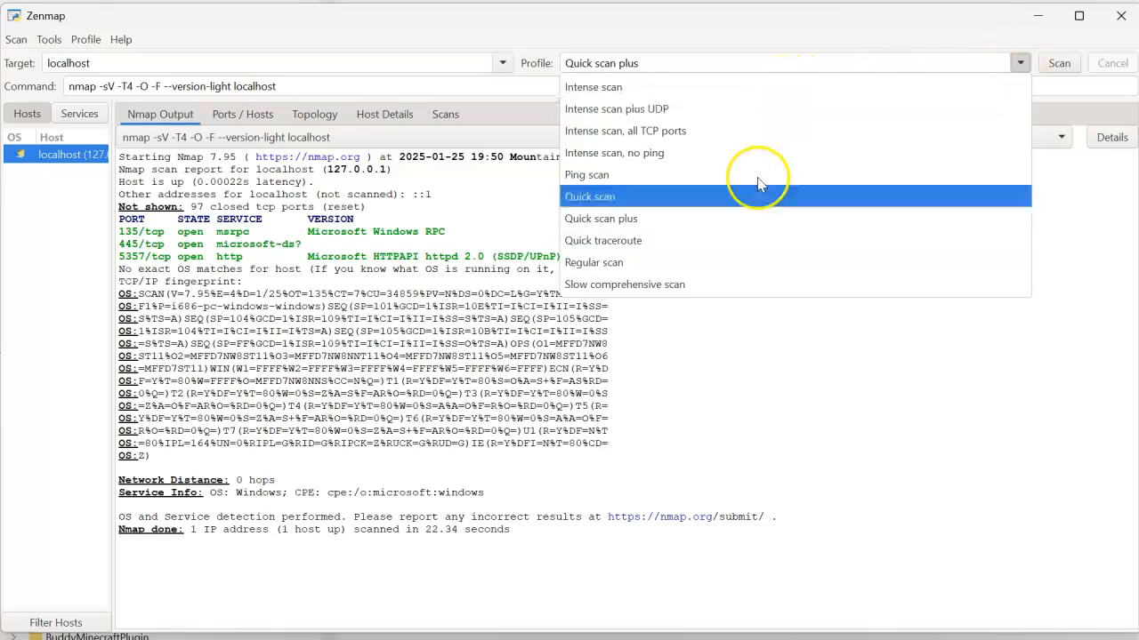
{"action": "left_click", "coordinate": [738, 345]}
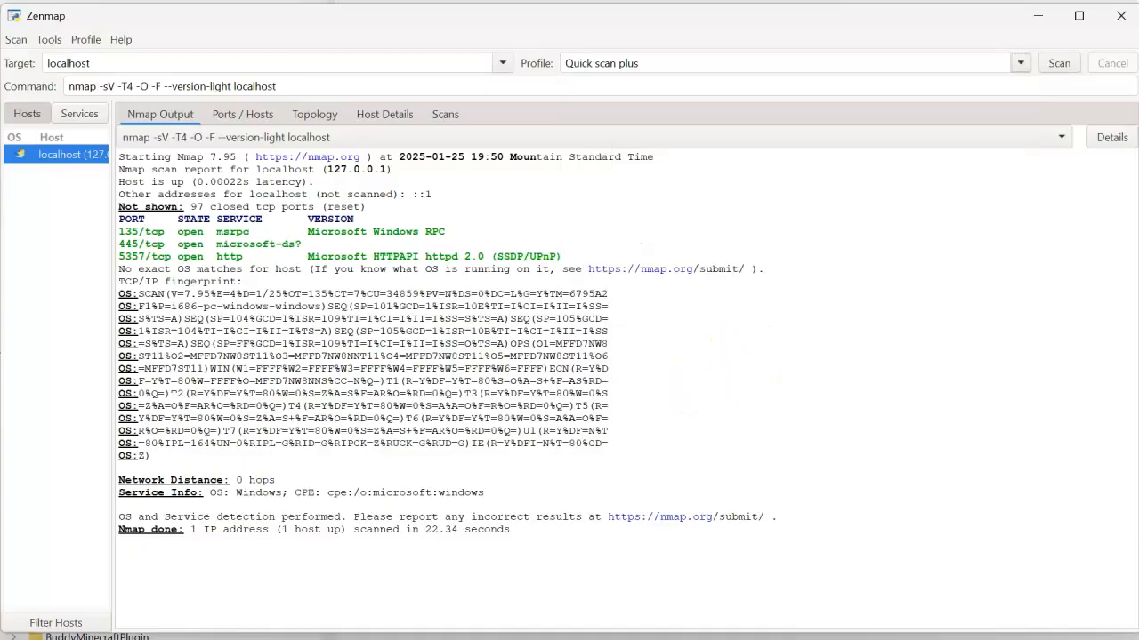
Open Command Prompt and run ipconfig /all to list the network adapter configuration.
{"action": "key", "text": "super"}
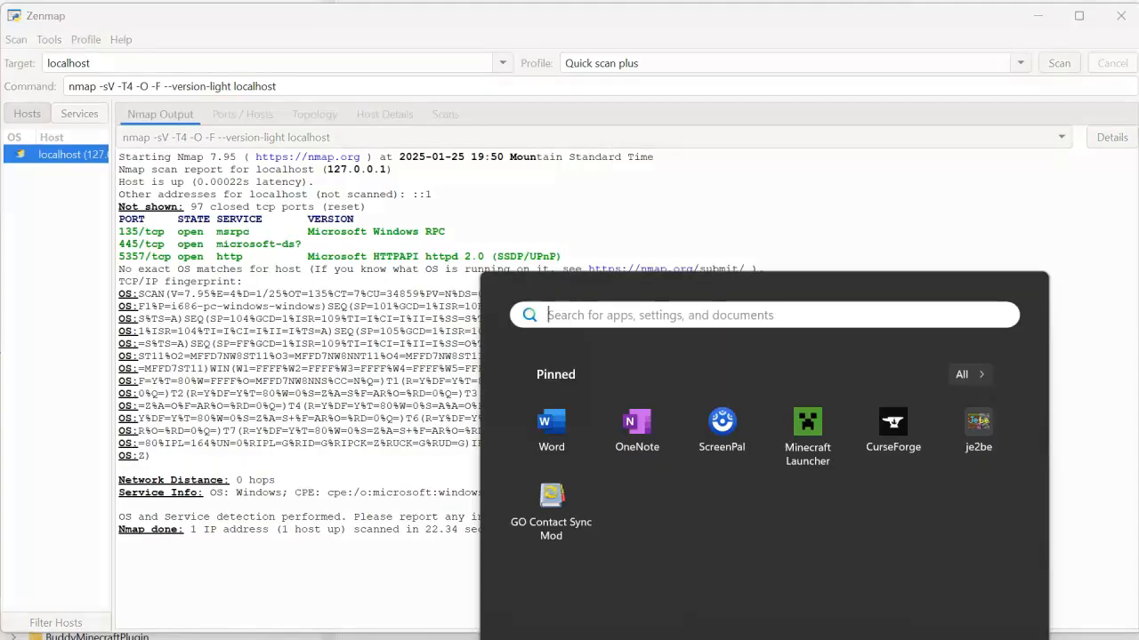
{"action": "type", "text": "cmd"}
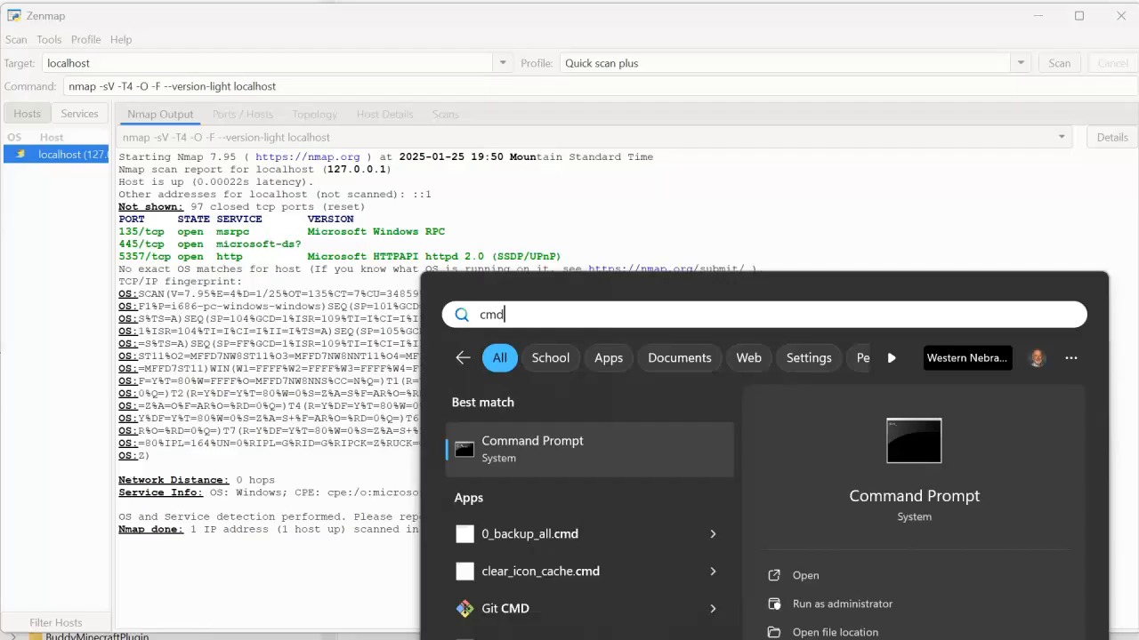
{"action": "key", "text": "Return"}
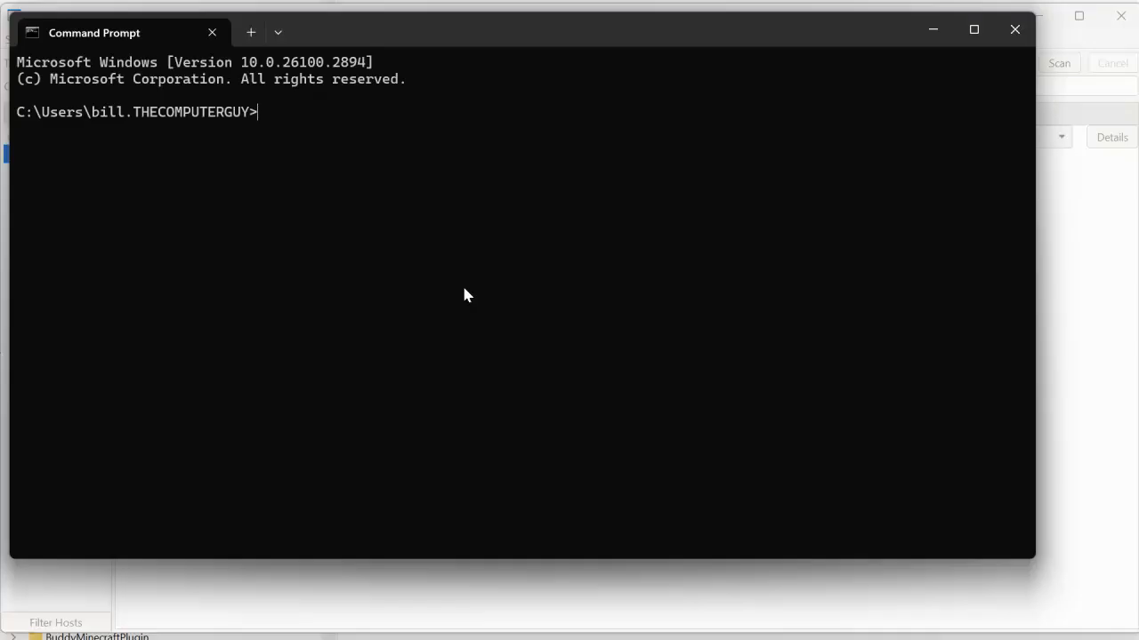
{"action": "type", "text": "ipconfig /all"}
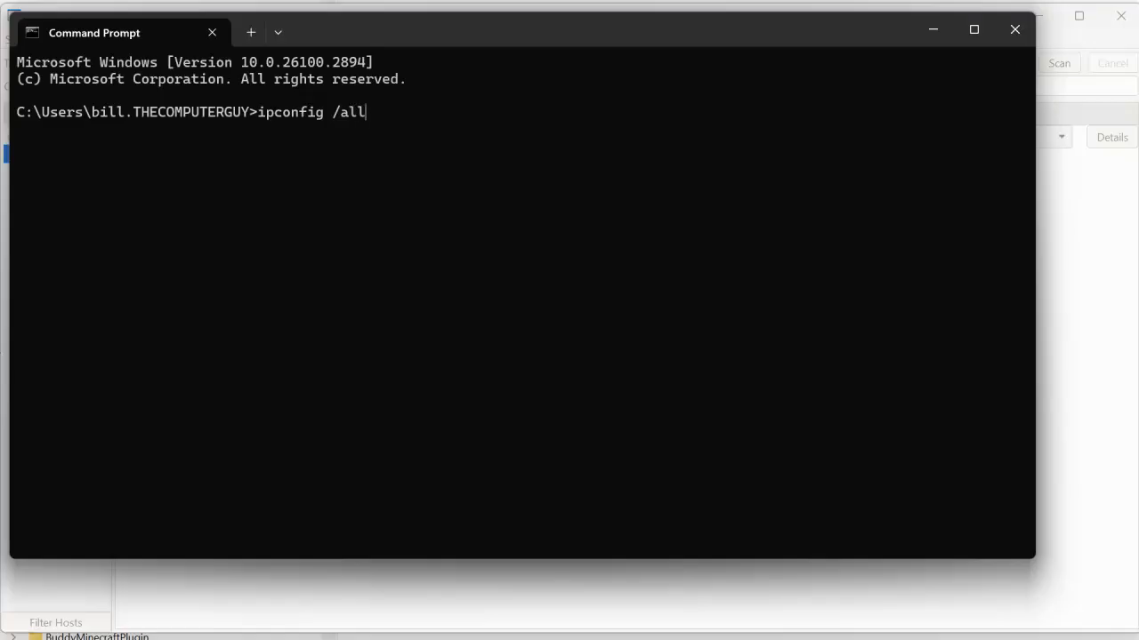
{"action": "key", "text": "Return"}
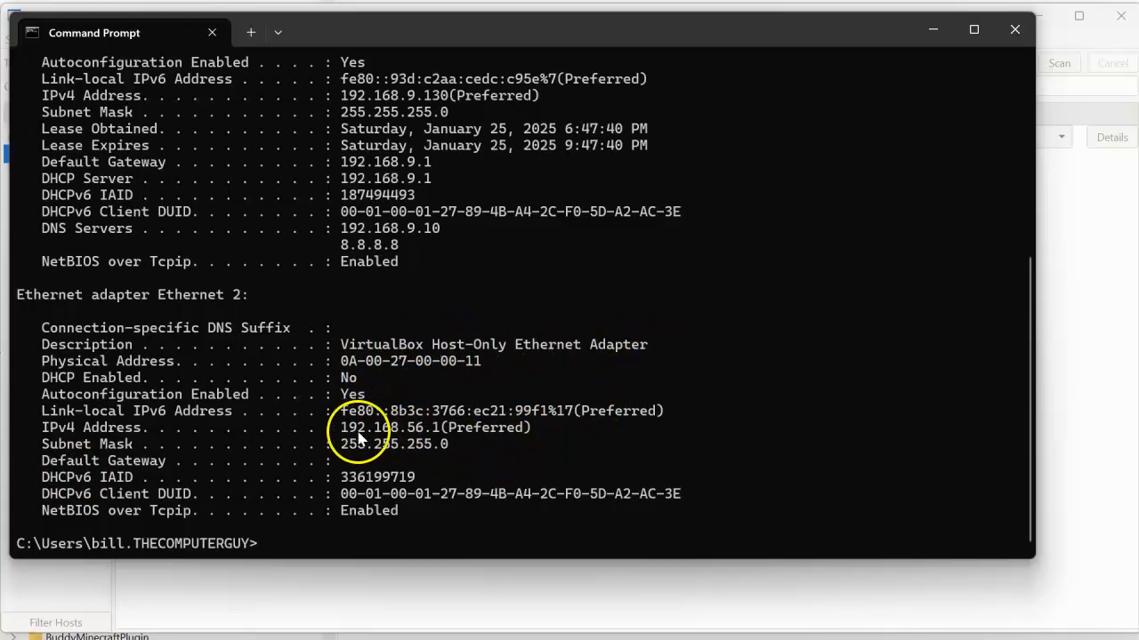
Examine the IPv4 addresses of the VirtualBox host-only and Realtek Ethernet adapters, and the Realtek adapter's subnet mask.
{"action": "left_click_drag", "start_coordinate": [343, 429], "coordinate": [446, 428]}
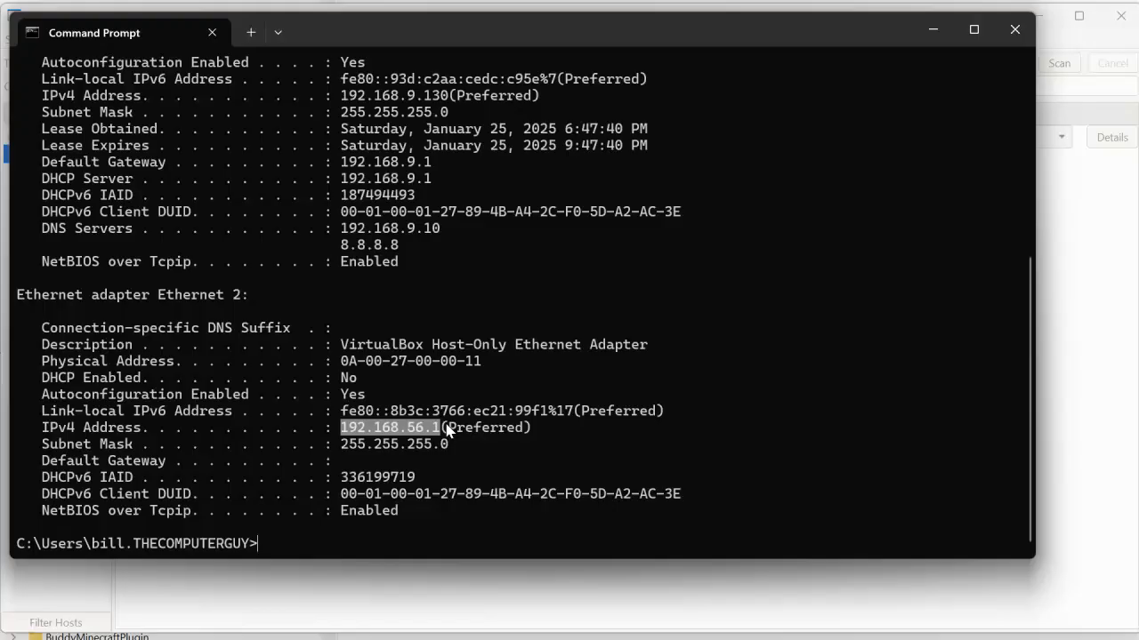
{"action": "left_click", "coordinate": [464, 258]}
{"action": "scroll", "coordinate": [465, 259], "scroll_direction": "up", "scroll_amount": 3}
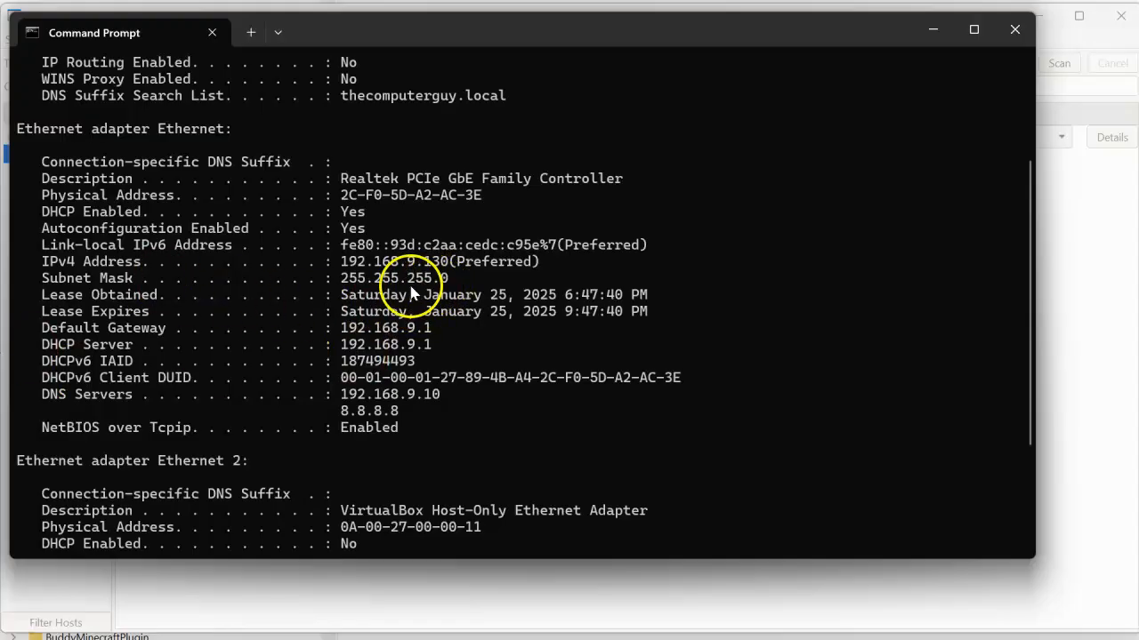
{"action": "left_click", "coordinate": [345, 280]}
{"action": "left_click_drag", "start_coordinate": [345, 281], "coordinate": [451, 282]}
{"action": "left_click", "coordinate": [340, 281]}
{"action": "mouse_move", "coordinate": [432, 282]}
{"action": "left_mouse_down"}
{"action": "mouse_move", "coordinate": [352, 291]}
{"action": "mouse_move", "coordinate": [348, 263]}
{"action": "mouse_move", "coordinate": [413, 271]}
{"action": "left_mouse_up"}
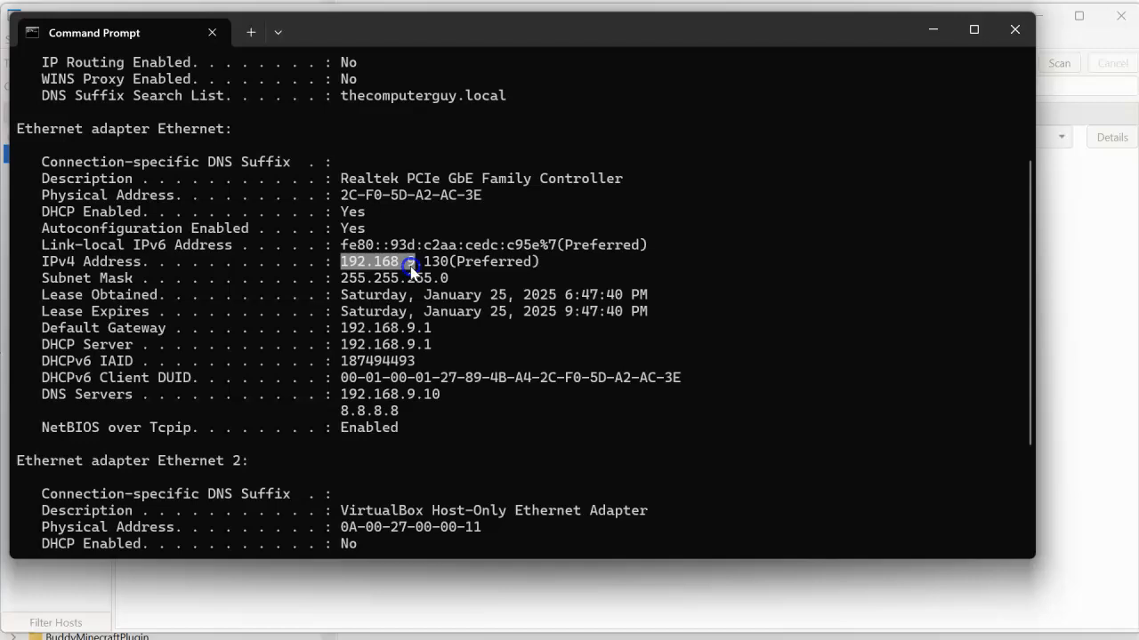
{"action": "left_click", "coordinate": [431, 294]}
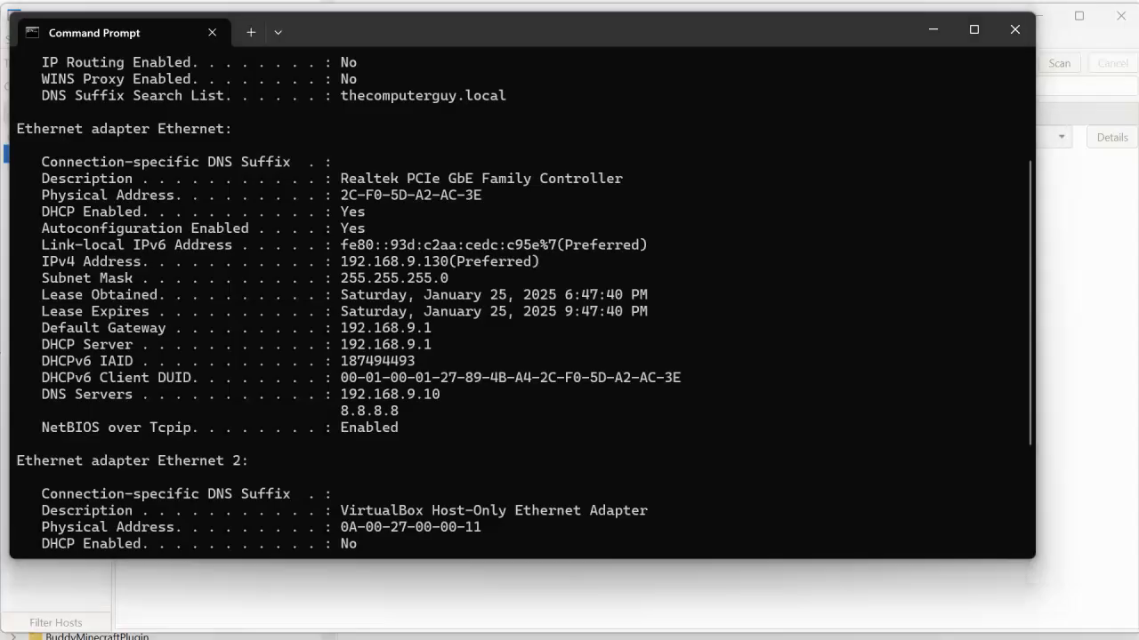
Switch to Zenmap and run a Quick scan plus against the local subnet 192.168.9.0/24.
{"action": "key", "text": "alt+Tab"}
{"action": "left_click_drag", "start_coordinate": [96, 64], "coordinate": [11, 66]}
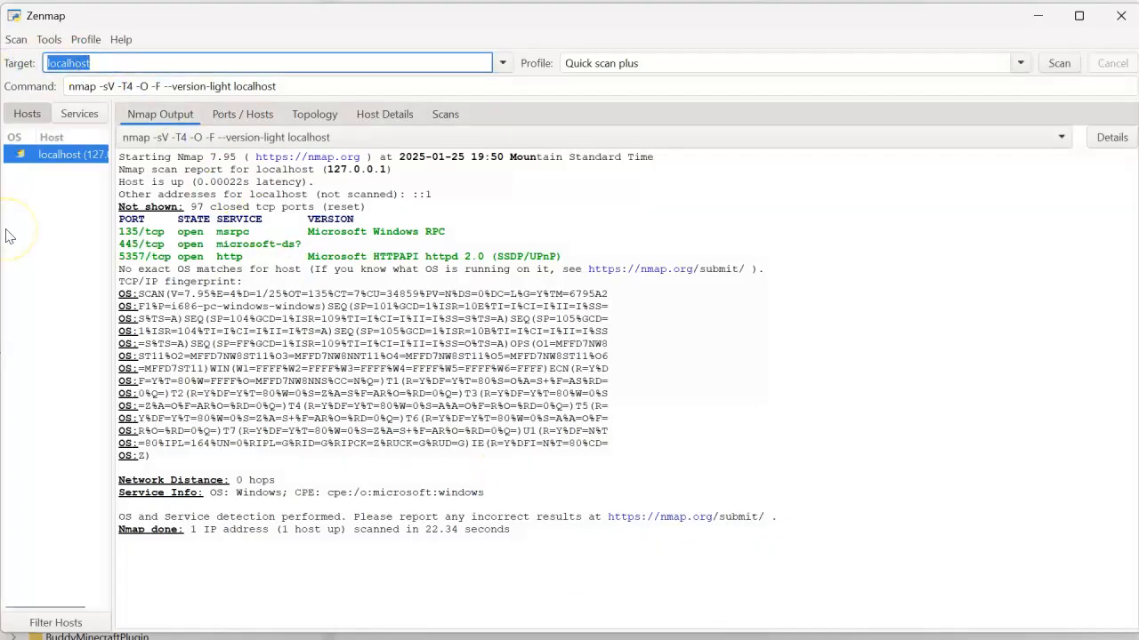
{"action": "type", "text": "192.168"}
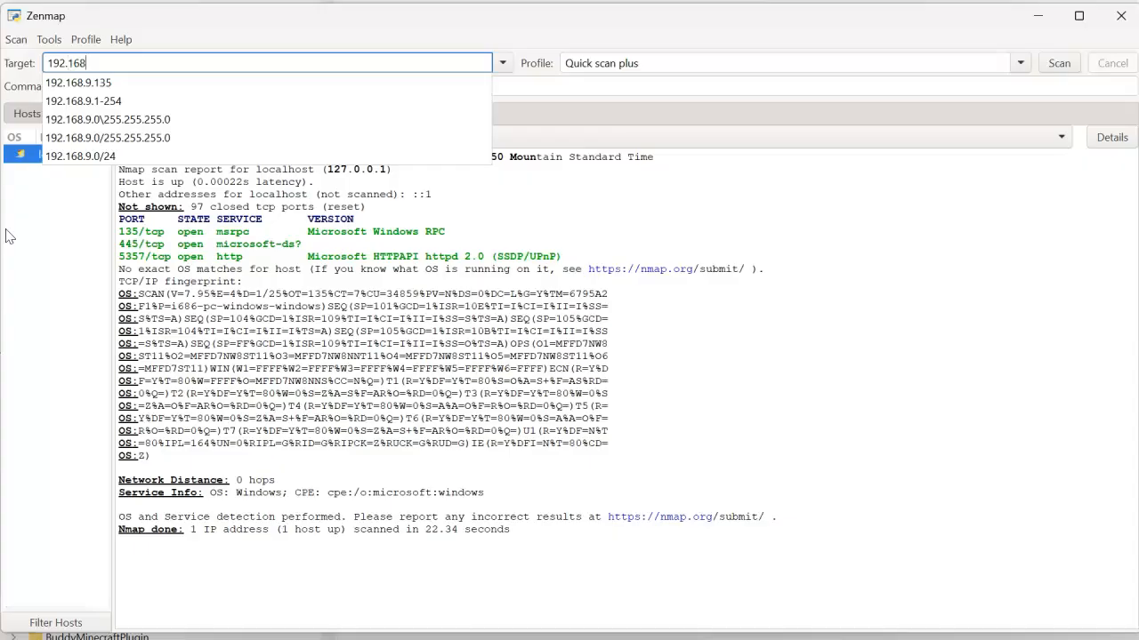
{"action": "type", "text": ".9.0"}
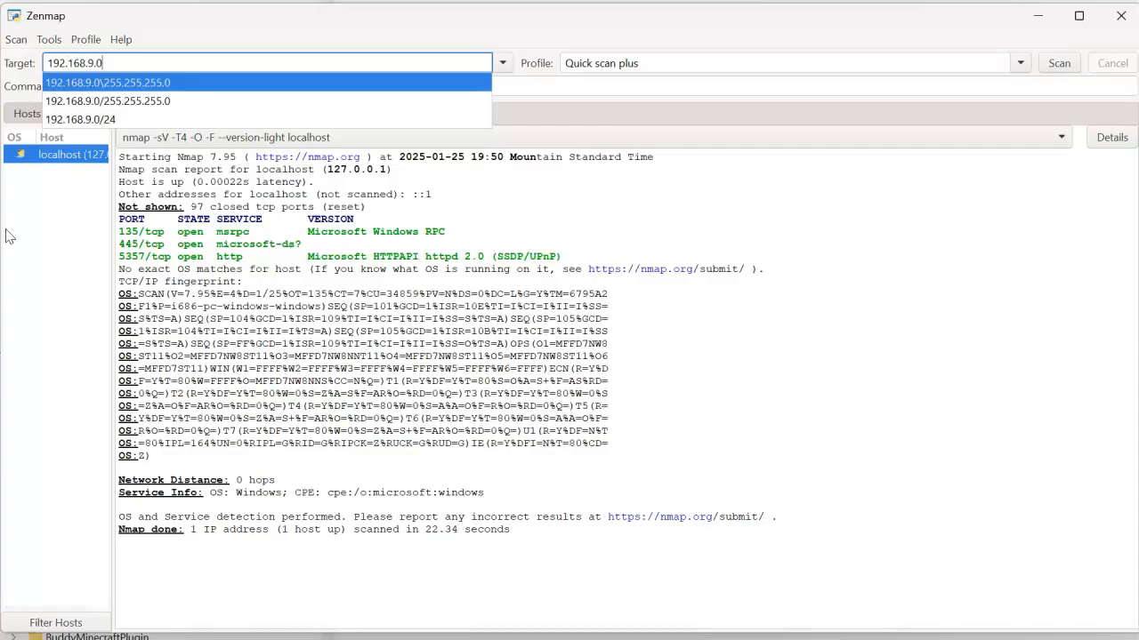
{"action": "type", "text": "/24"}
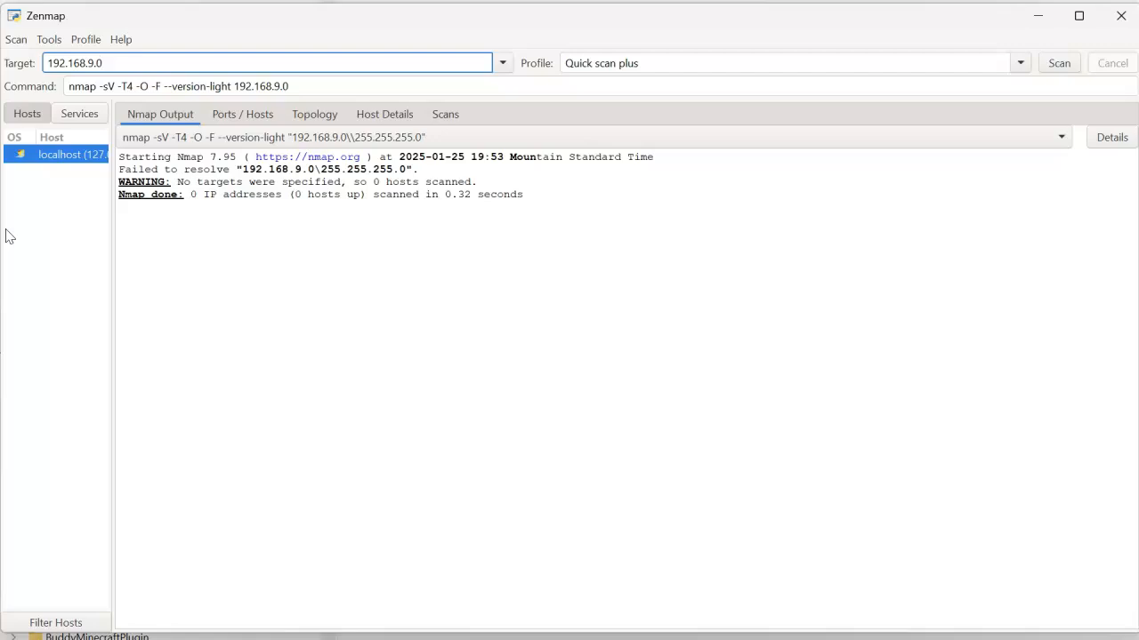
{"action": "type", "text": "\\"}
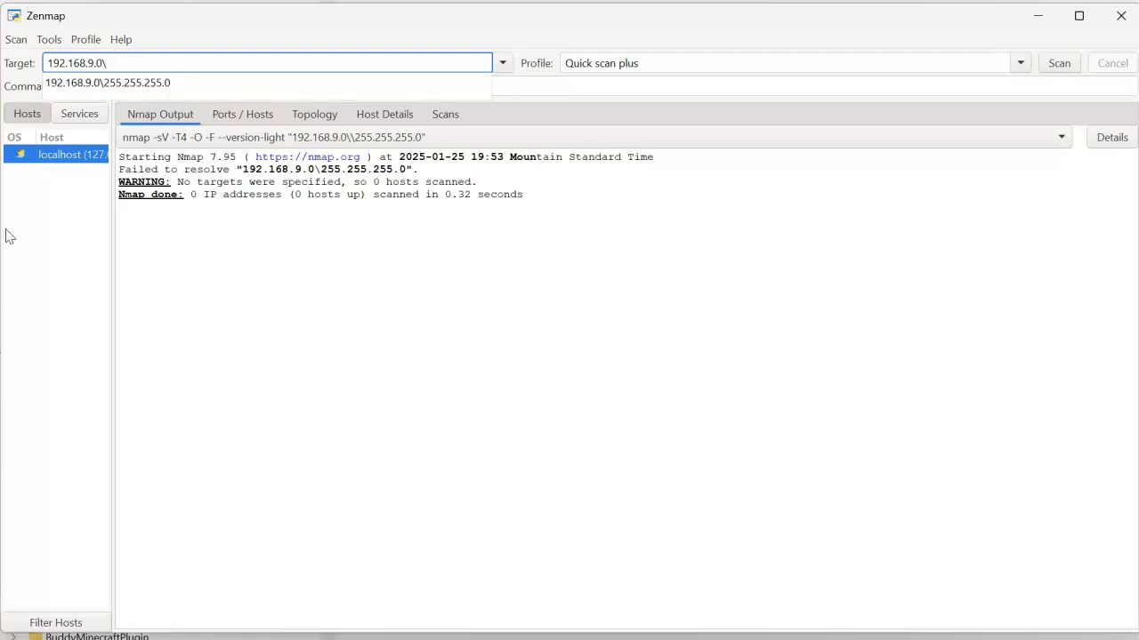
{"action": "key", "text": "BackSpace"}
{"action": "type", "text": "/24"}
{"action": "key", "text": "Return"}
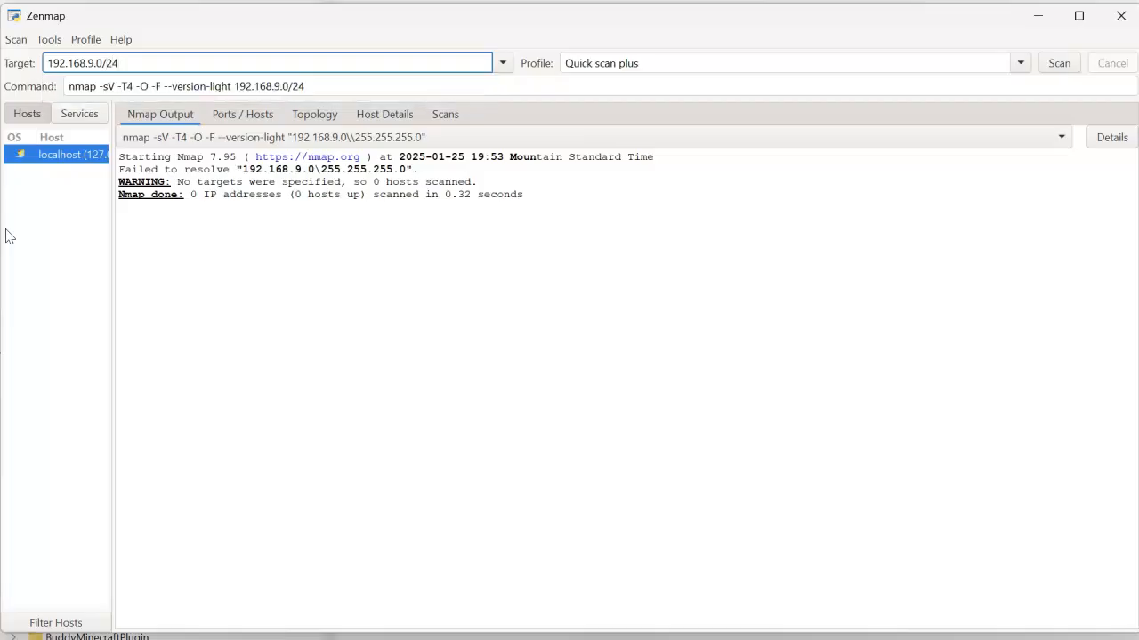
{"action": "left_click", "coordinate": [1061, 64]}
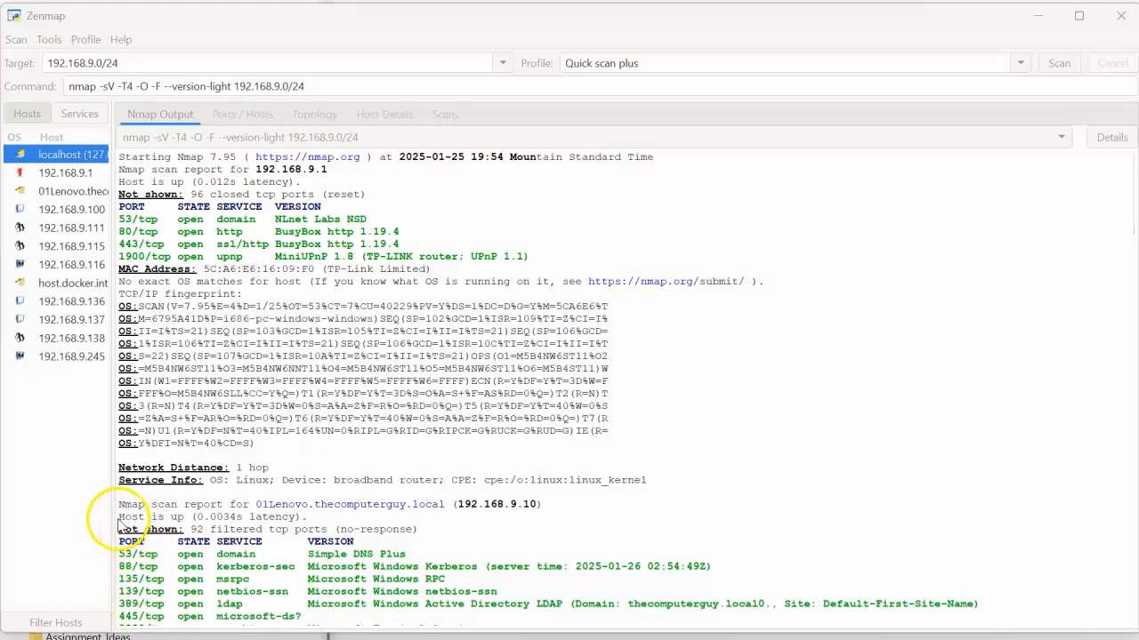
Widen the host list to show full host names and go to the scan report for 192.168.9.1.
{"action": "left_click_drag", "start_coordinate": [113, 525], "coordinate": [234, 525]}
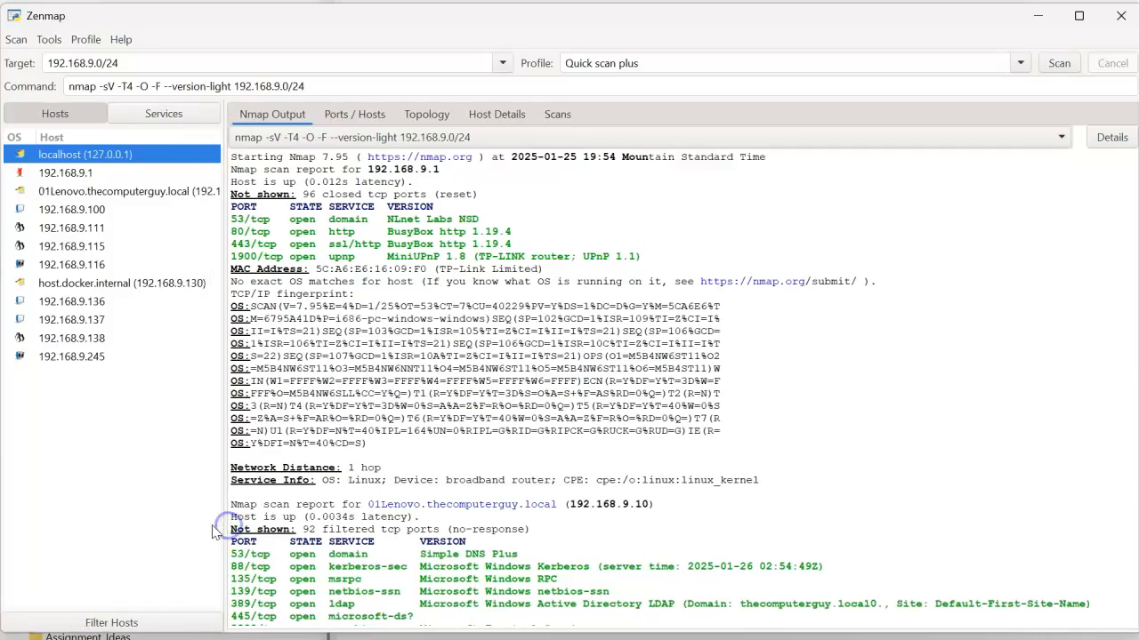
{"action": "left_click", "coordinate": [87, 175]}
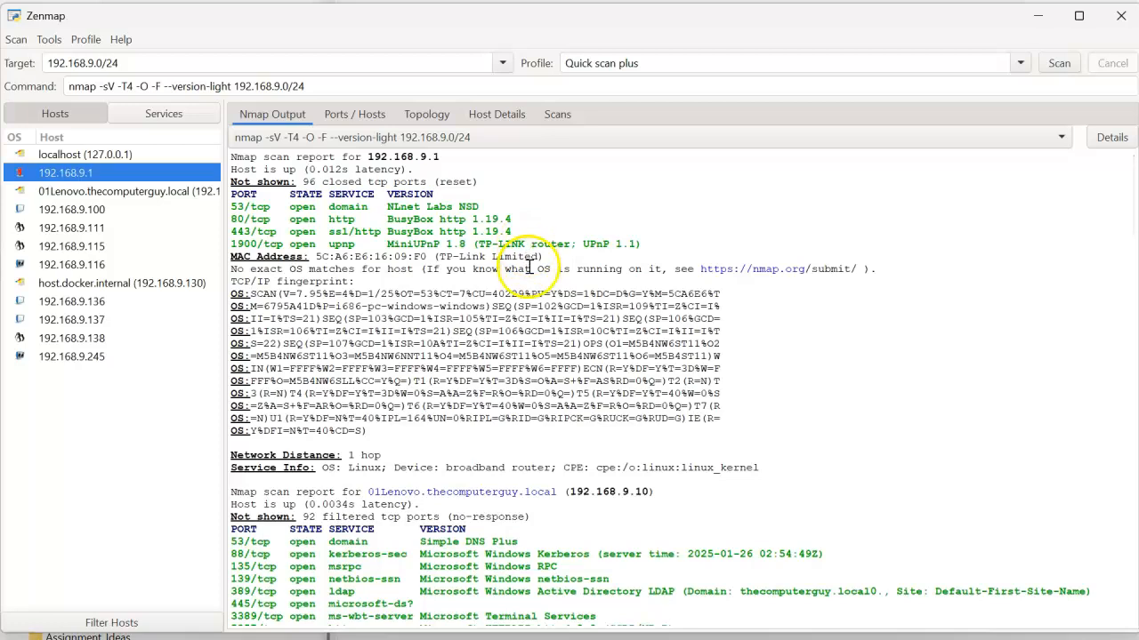
Examine the open ports, MAC address vendors and operating system guesses in the scan reports from 192.168.9.1 through 192.168.9.116.
{"action": "scroll", "coordinate": [565, 502], "scroll_direction": "down", "scroll_amount": 2}
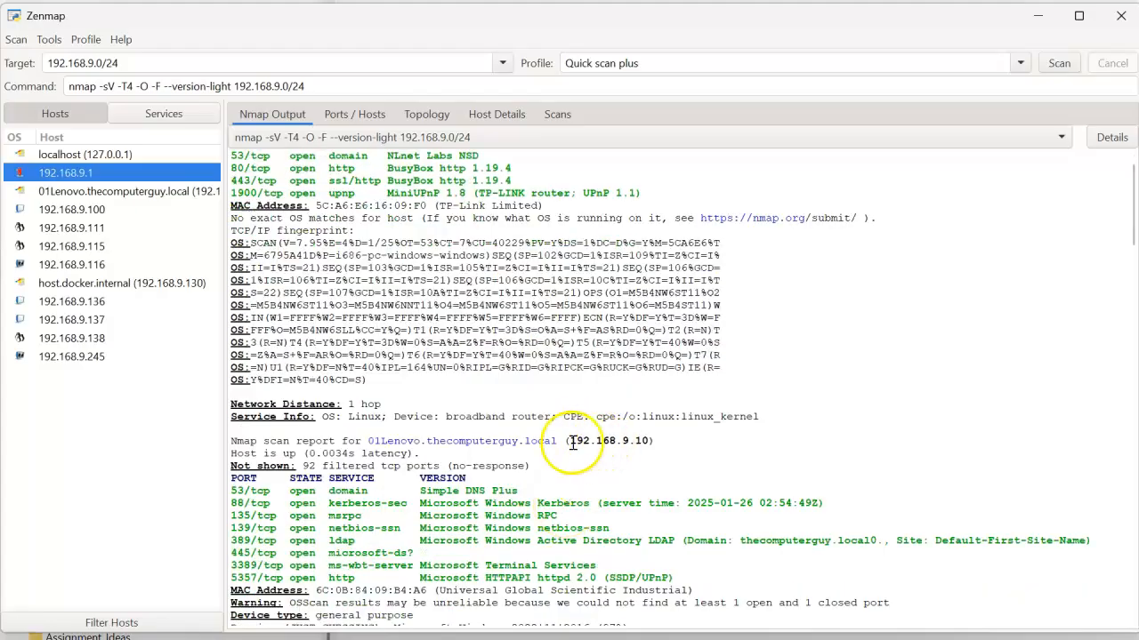
{"action": "scroll", "coordinate": [561, 484], "scroll_direction": "down", "scroll_amount": 2}
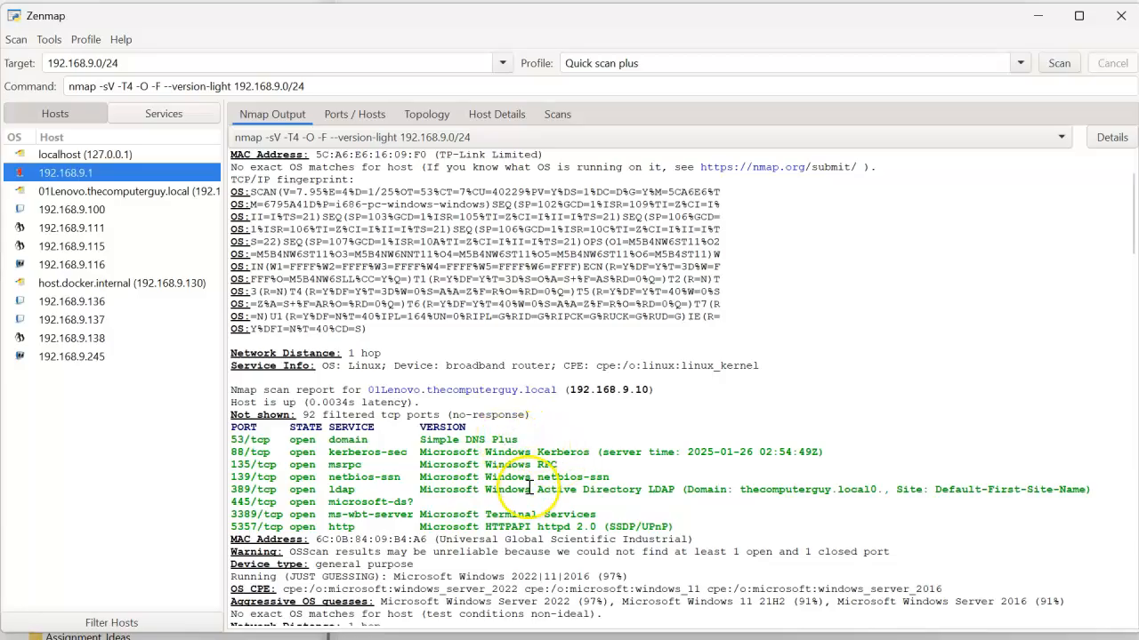
{"action": "scroll", "coordinate": [535, 506], "scroll_direction": "down", "scroll_amount": 2}
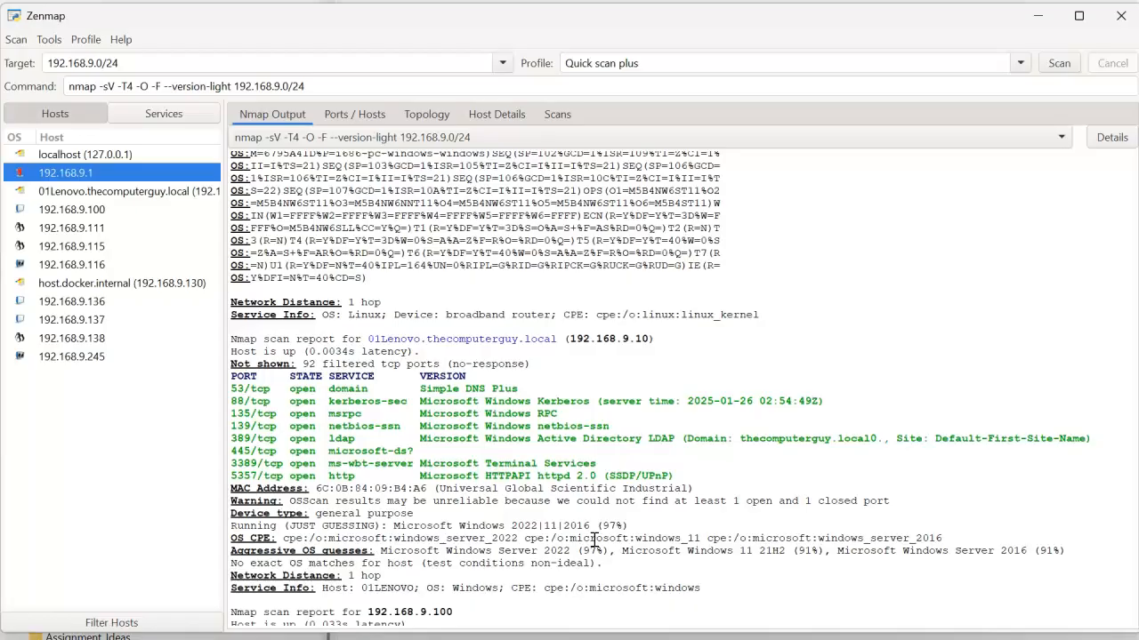
{"action": "scroll", "coordinate": [454, 540], "scroll_direction": "down", "scroll_amount": 3}
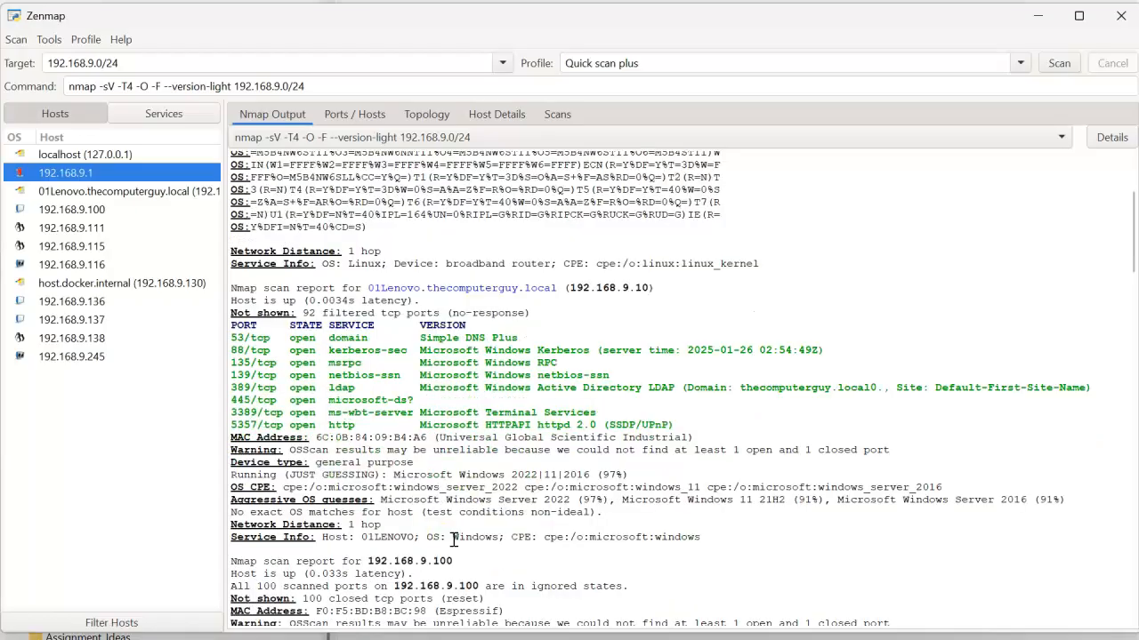
{"action": "scroll", "coordinate": [453, 539], "scroll_direction": "down", "scroll_amount": 1}
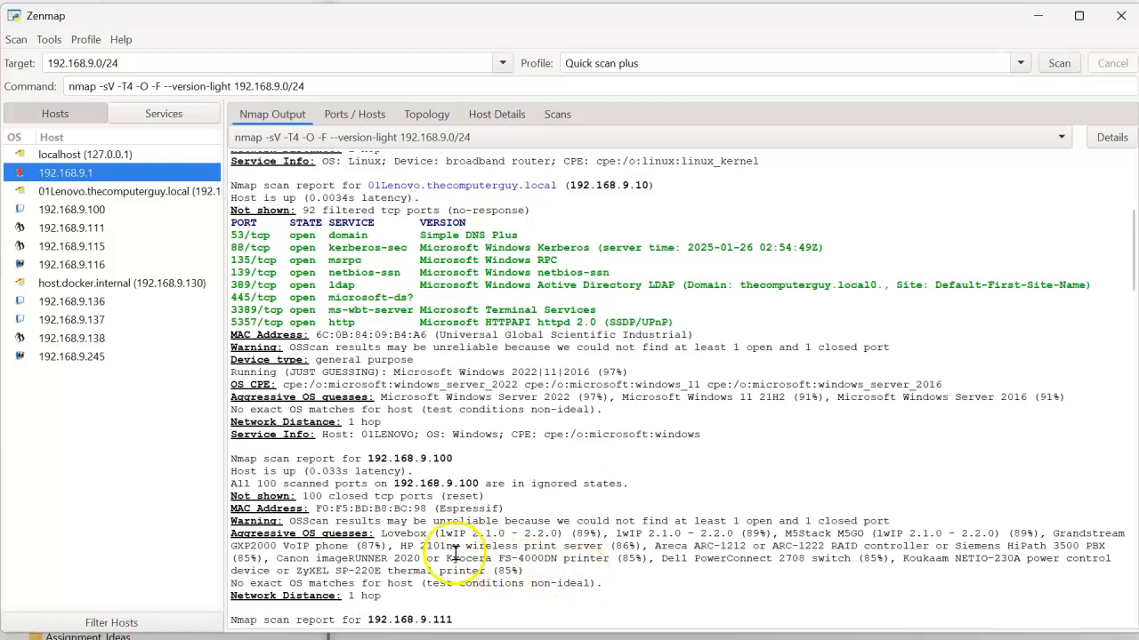
{"action": "left_click", "coordinate": [458, 504]}
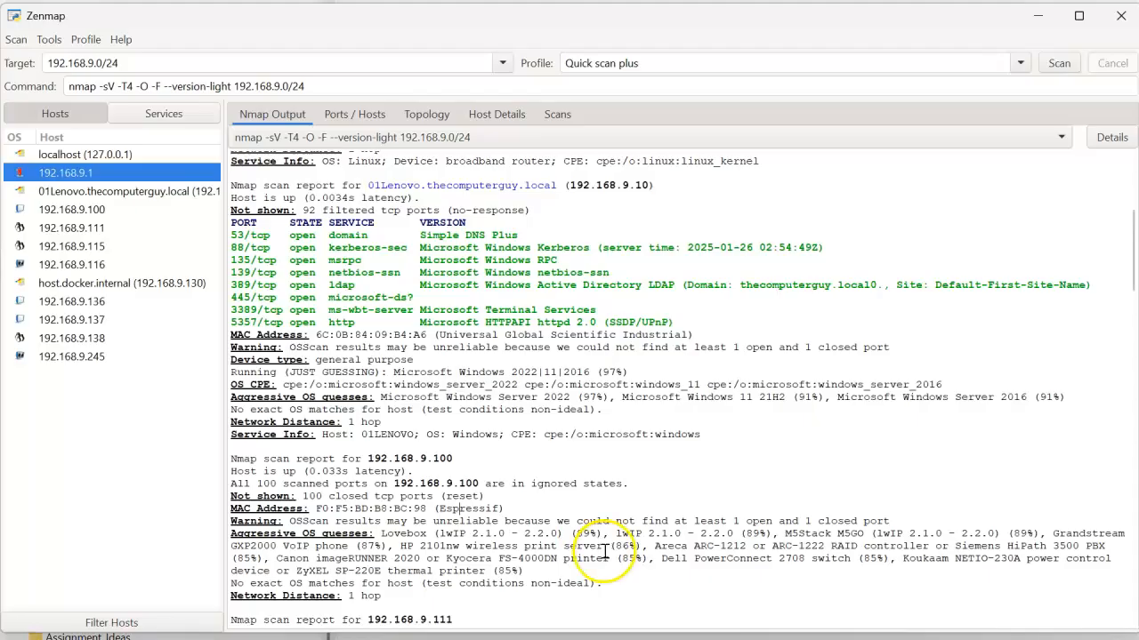
{"action": "scroll", "coordinate": [534, 454], "scroll_direction": "down", "scroll_amount": 2}
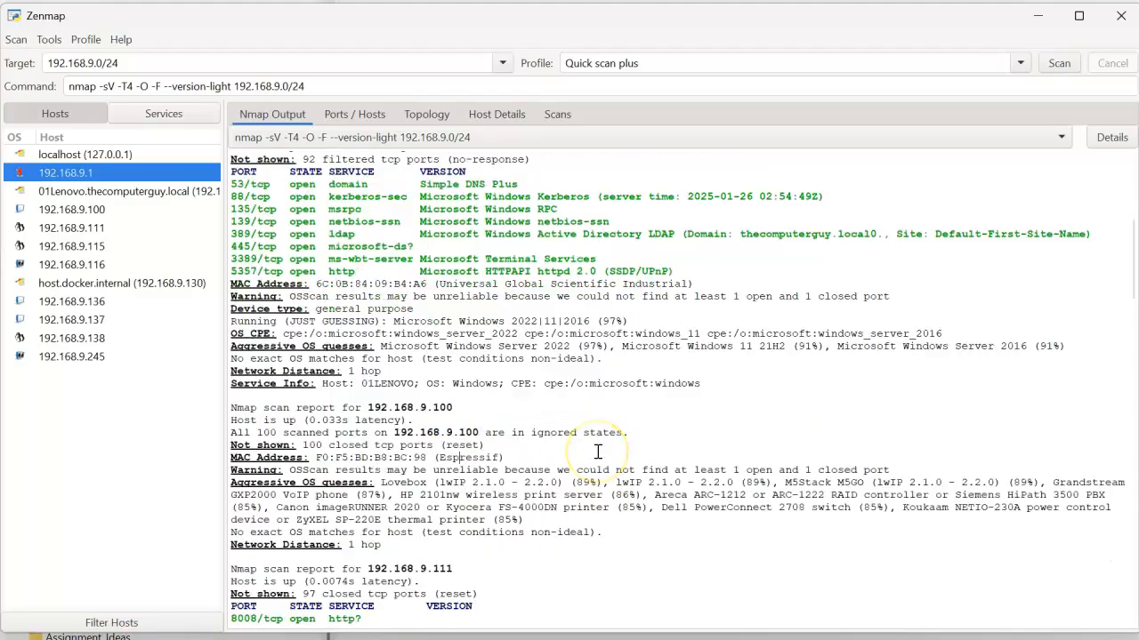
{"action": "scroll", "coordinate": [600, 452], "scroll_direction": "down", "scroll_amount": 1}
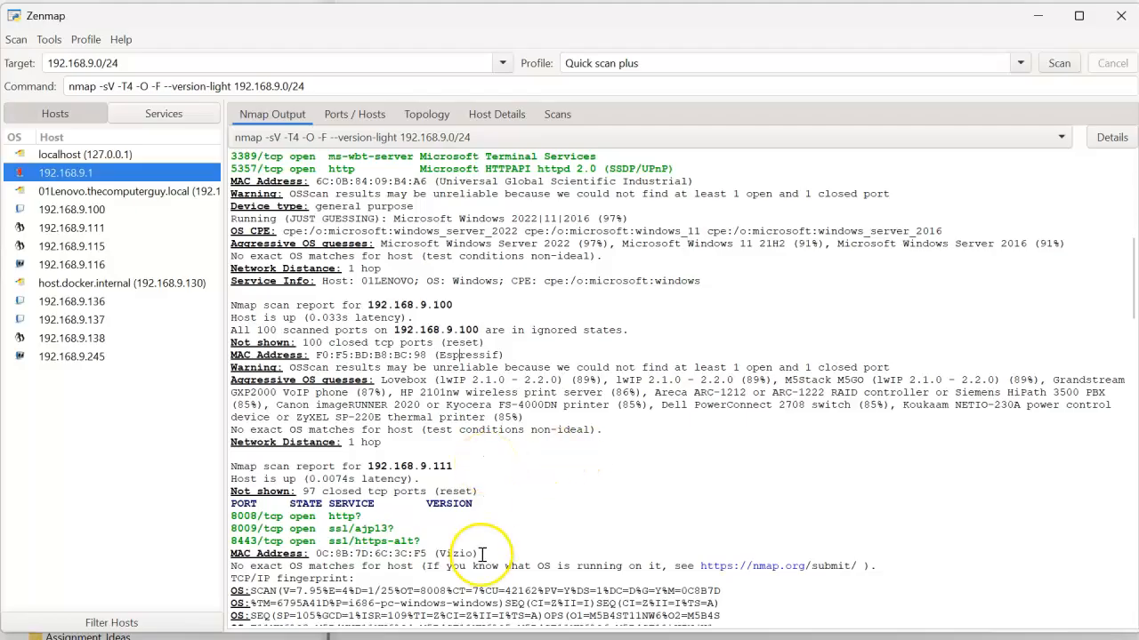
{"action": "scroll", "coordinate": [483, 552], "scroll_direction": "down", "scroll_amount": 4}
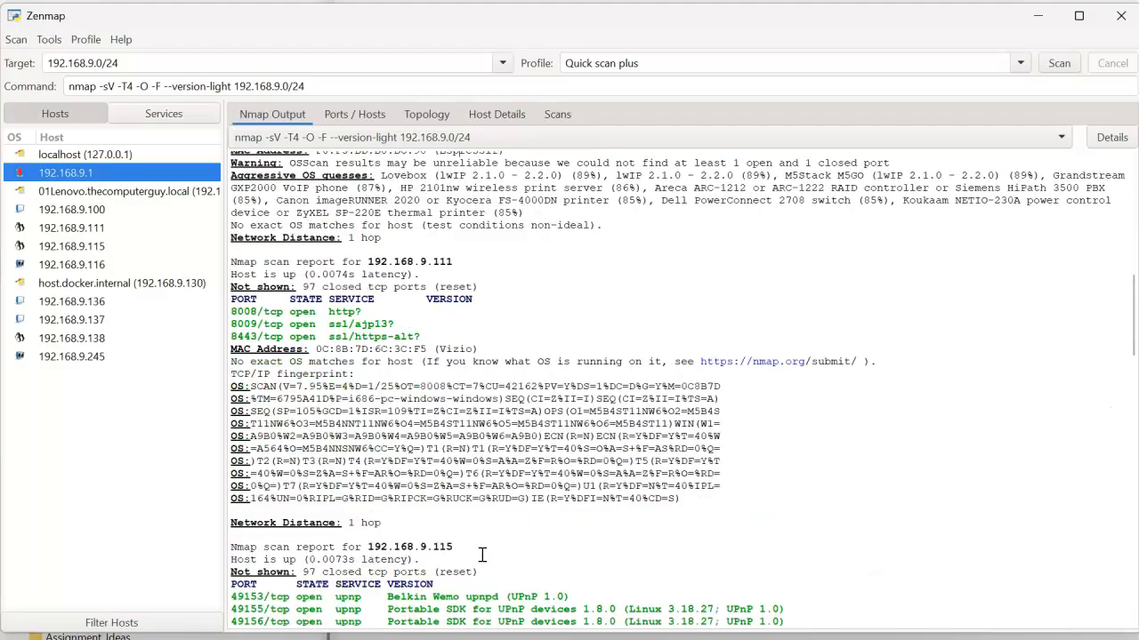
{"action": "scroll", "coordinate": [482, 555], "scroll_direction": "down", "scroll_amount": 2}
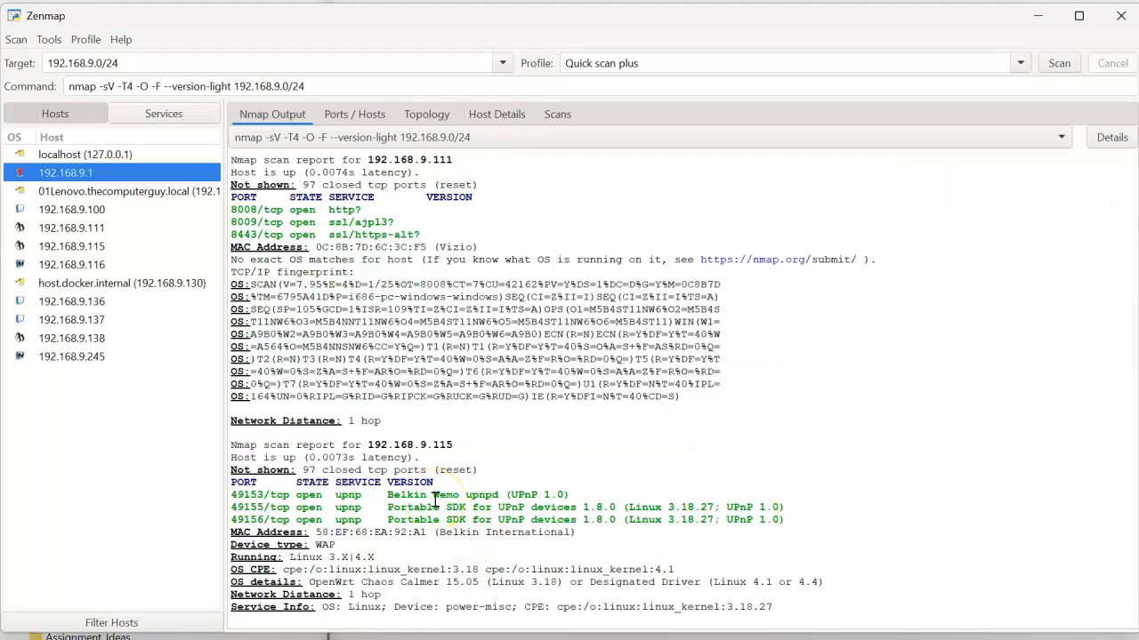
{"action": "scroll", "coordinate": [435, 498], "scroll_direction": "down", "scroll_amount": 3}
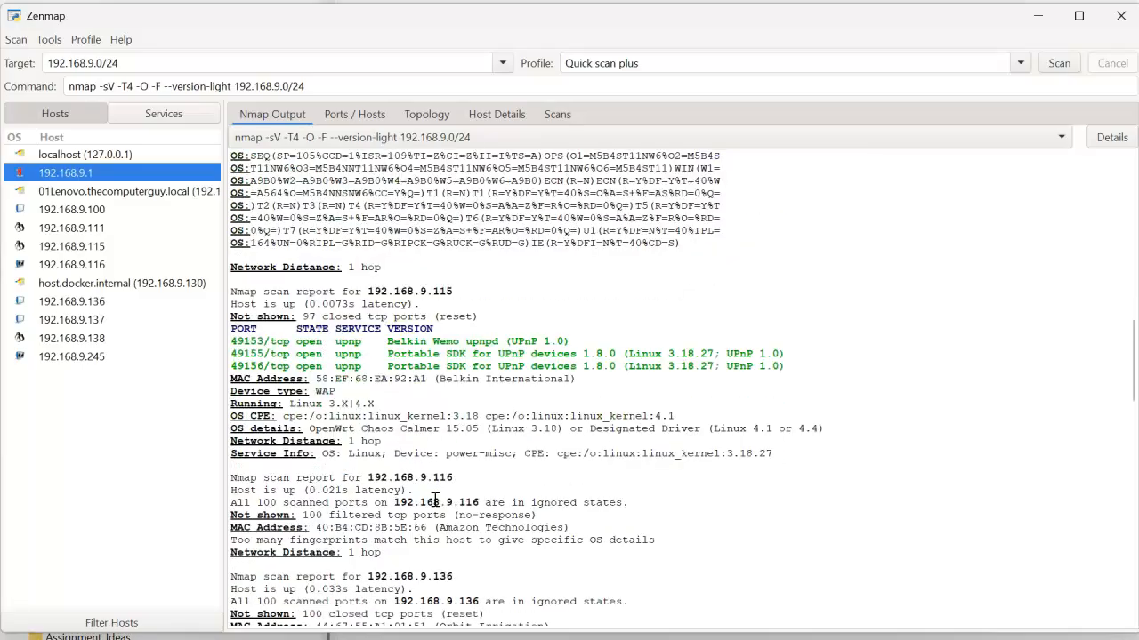